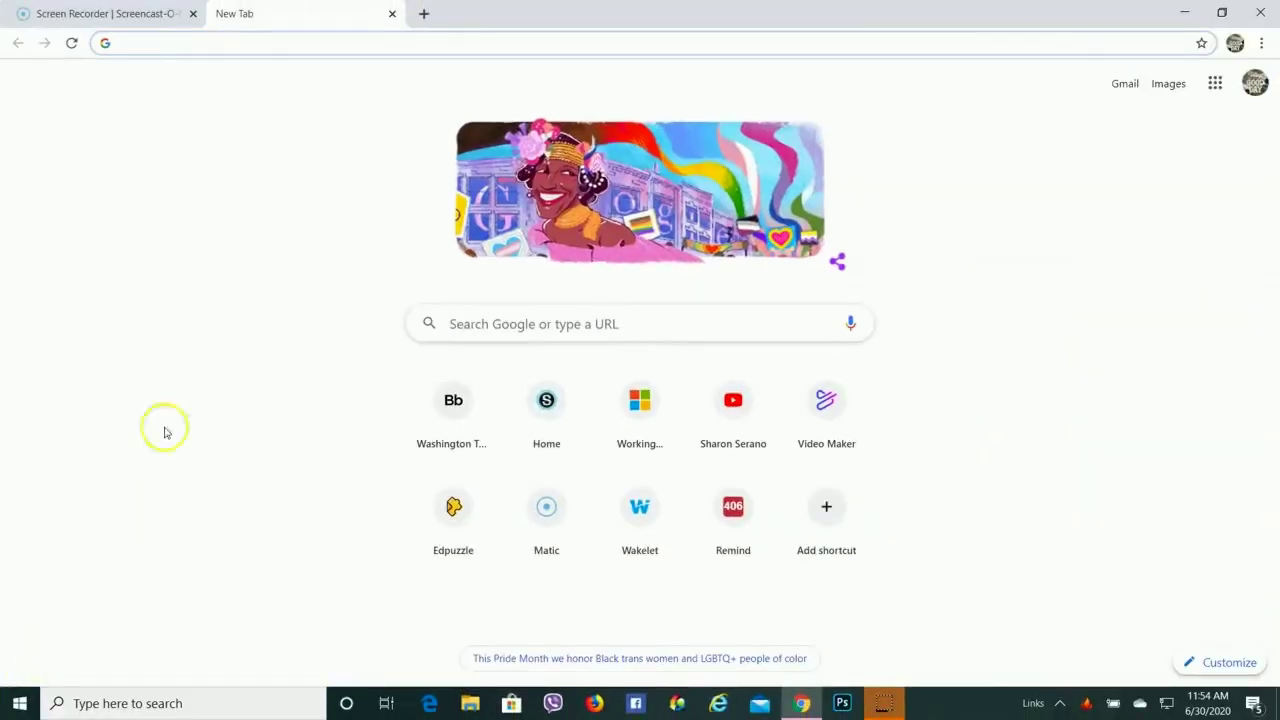
- Search Google for 'desmos' and open the Desmos website from the results
click(511, 323)
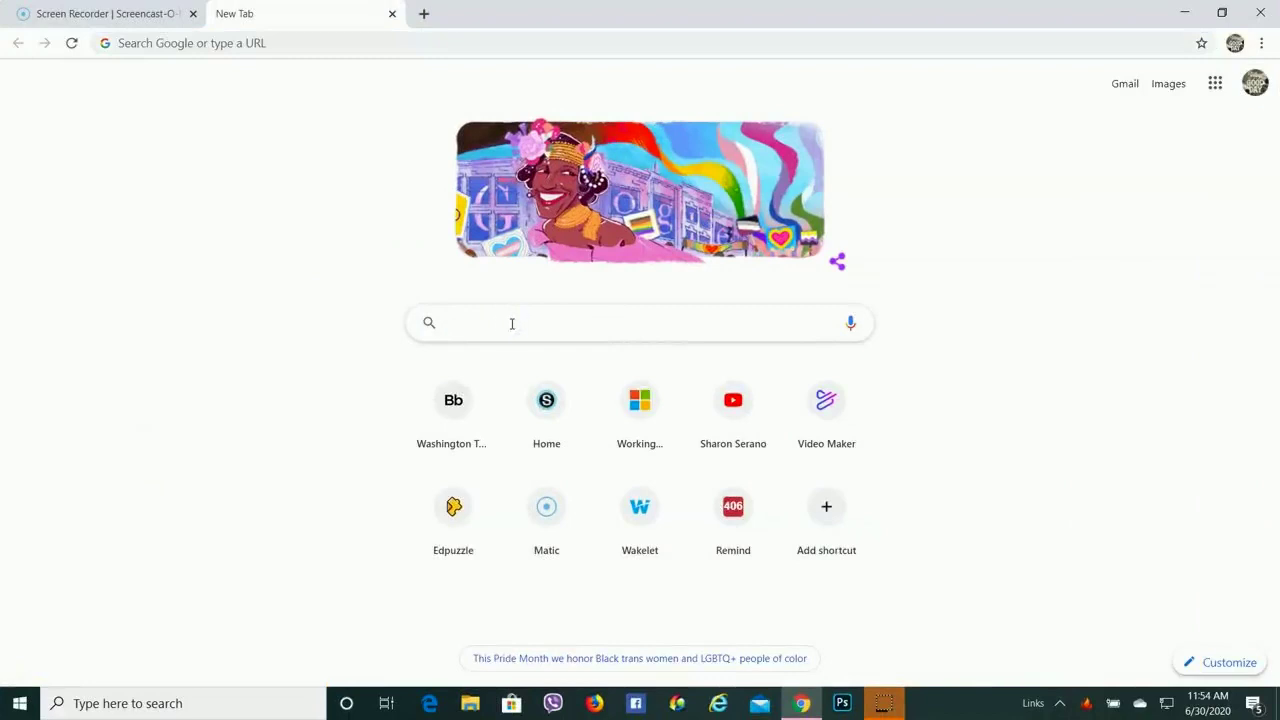
text(desmos)
key(Return)
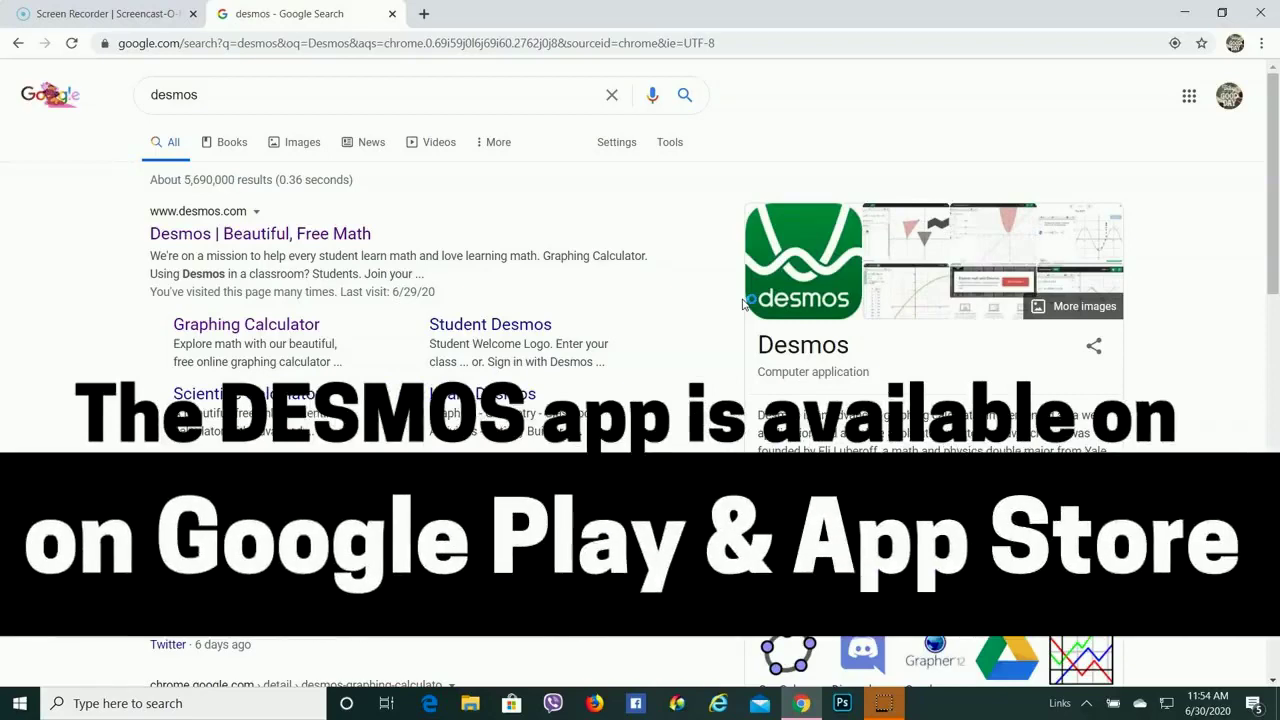
click(355, 235)
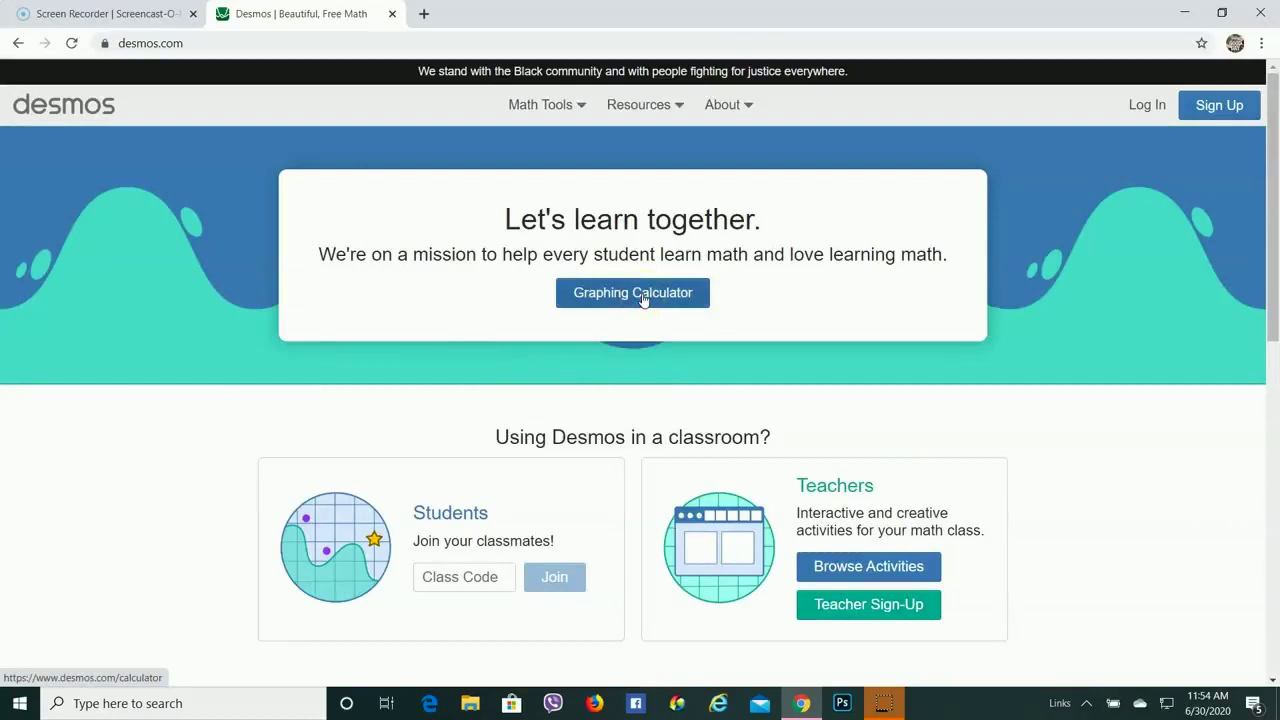
- Open the Desmos Graphing Calculator and plot the line y=x-3 in the first expression
click(643, 294)
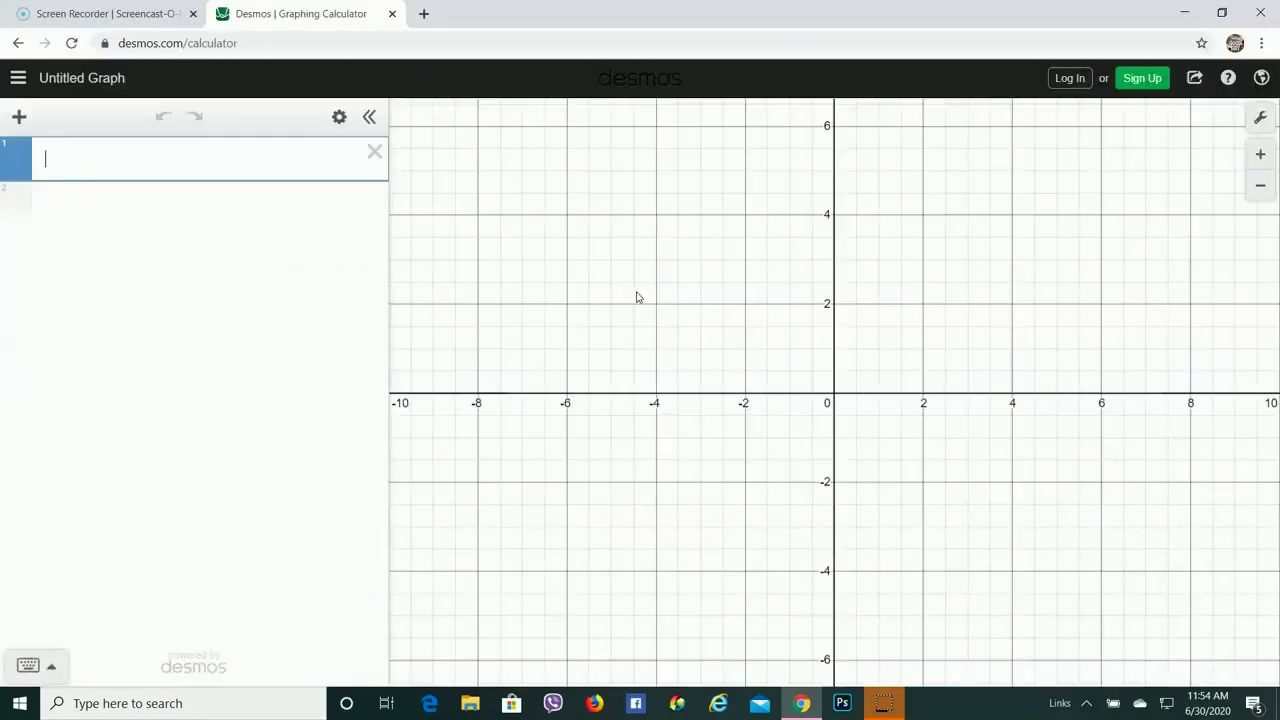
click(206, 250)
text(y=x-3)
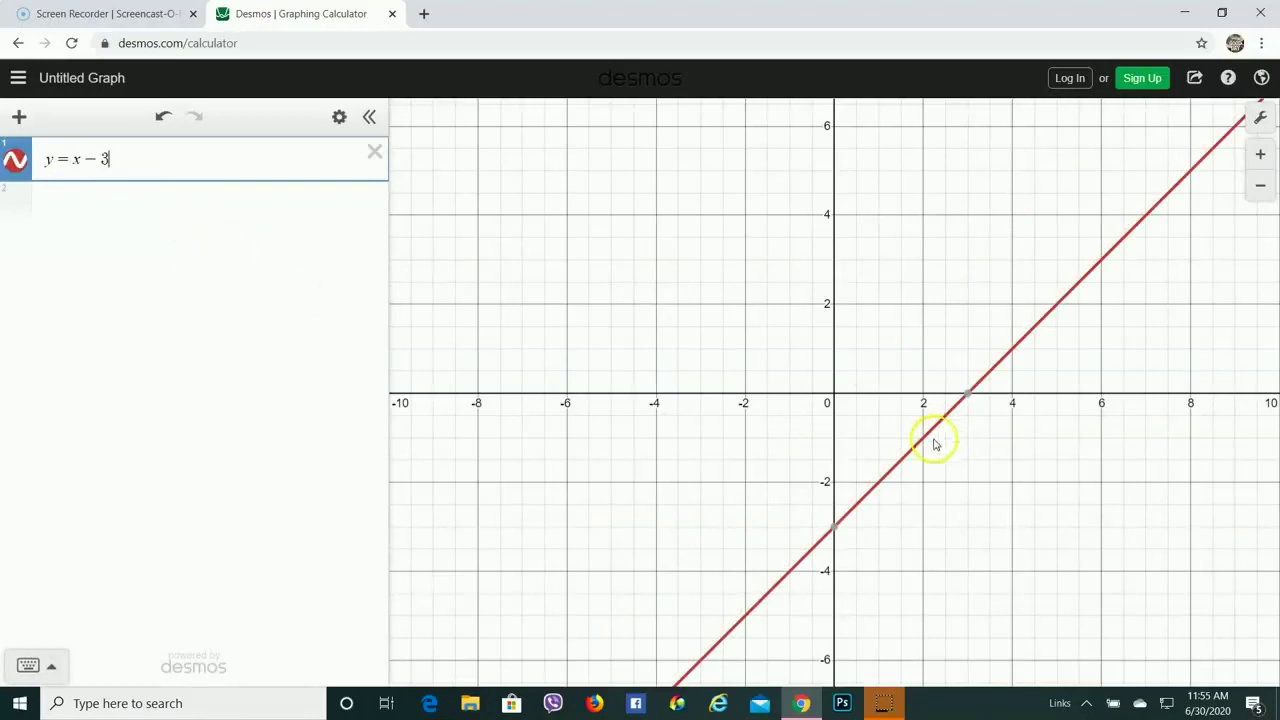
mouse_move(840, 537)
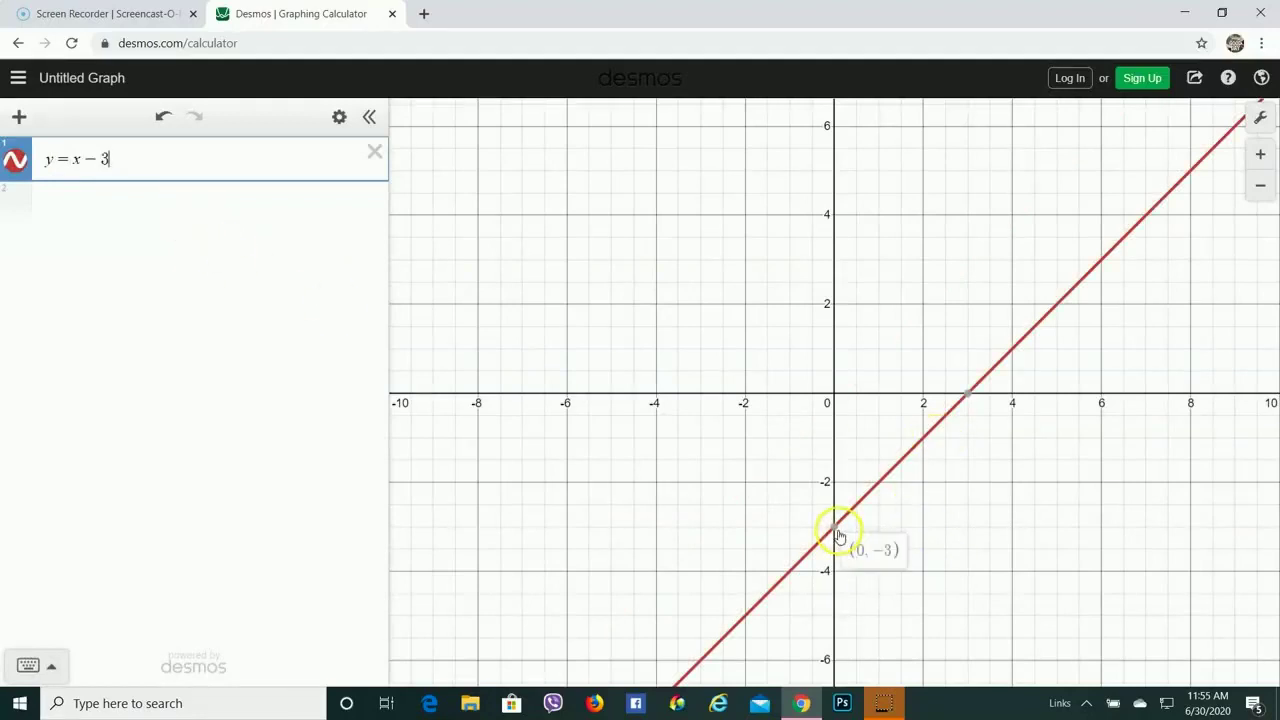
mouse_move(967, 398)
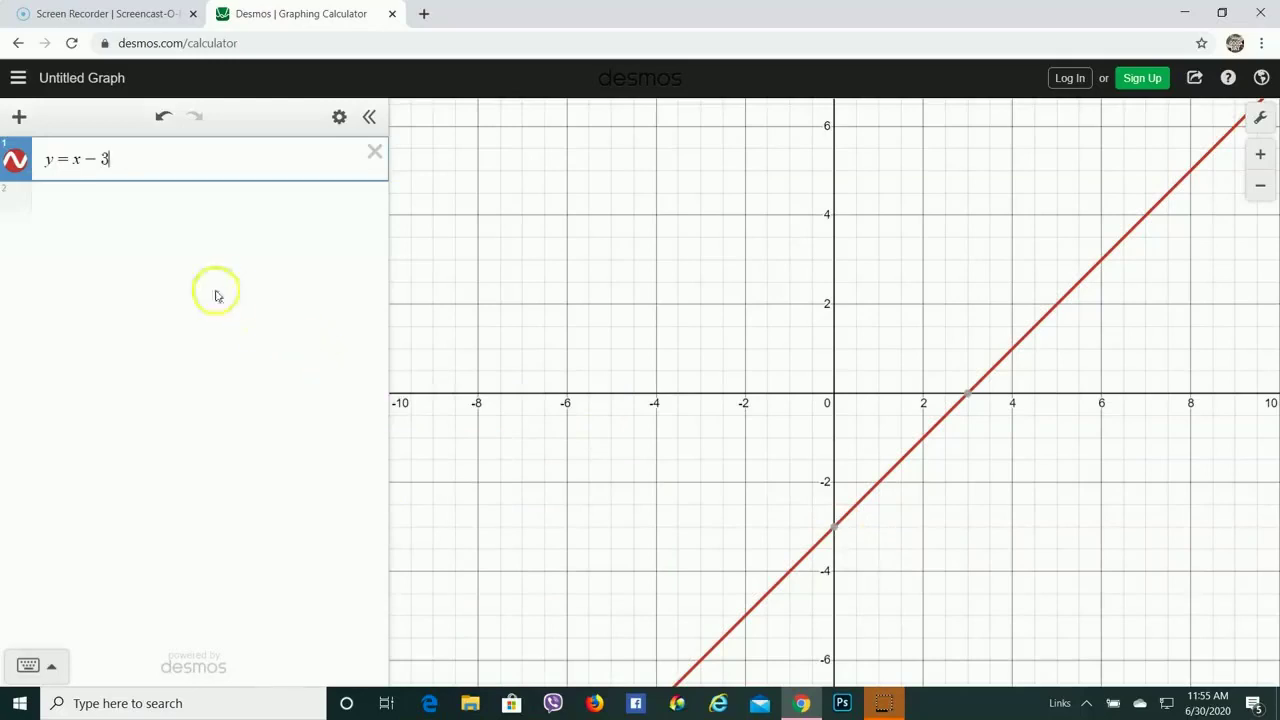
- Convert y = x − 3 to a table and label its five points, (−2, −5) through (2, −1)
click(339, 118)
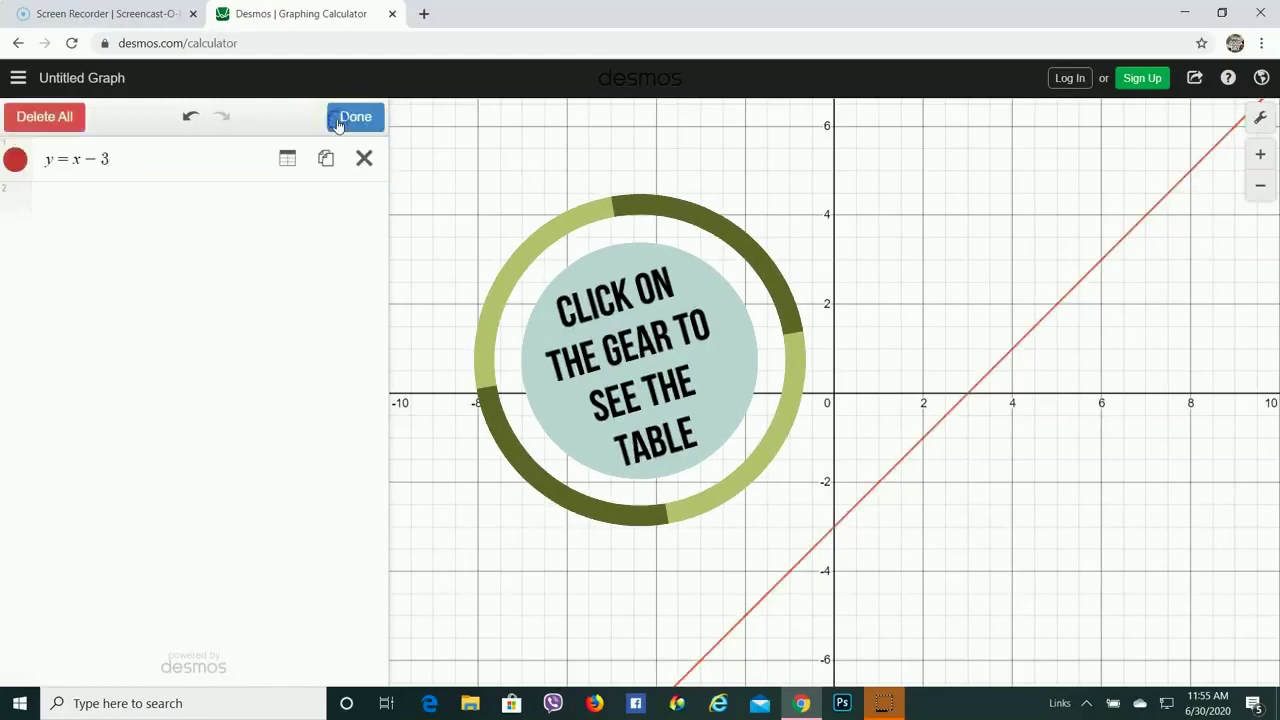
click(287, 162)
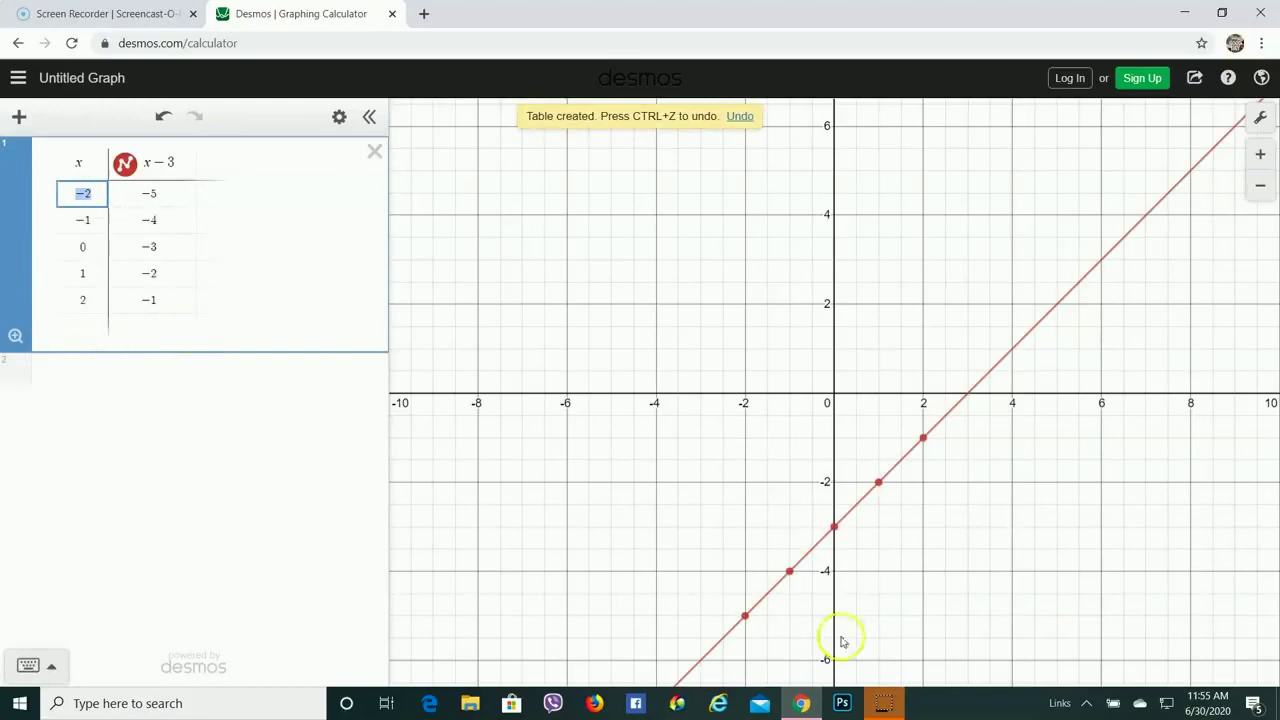
click(745, 616)
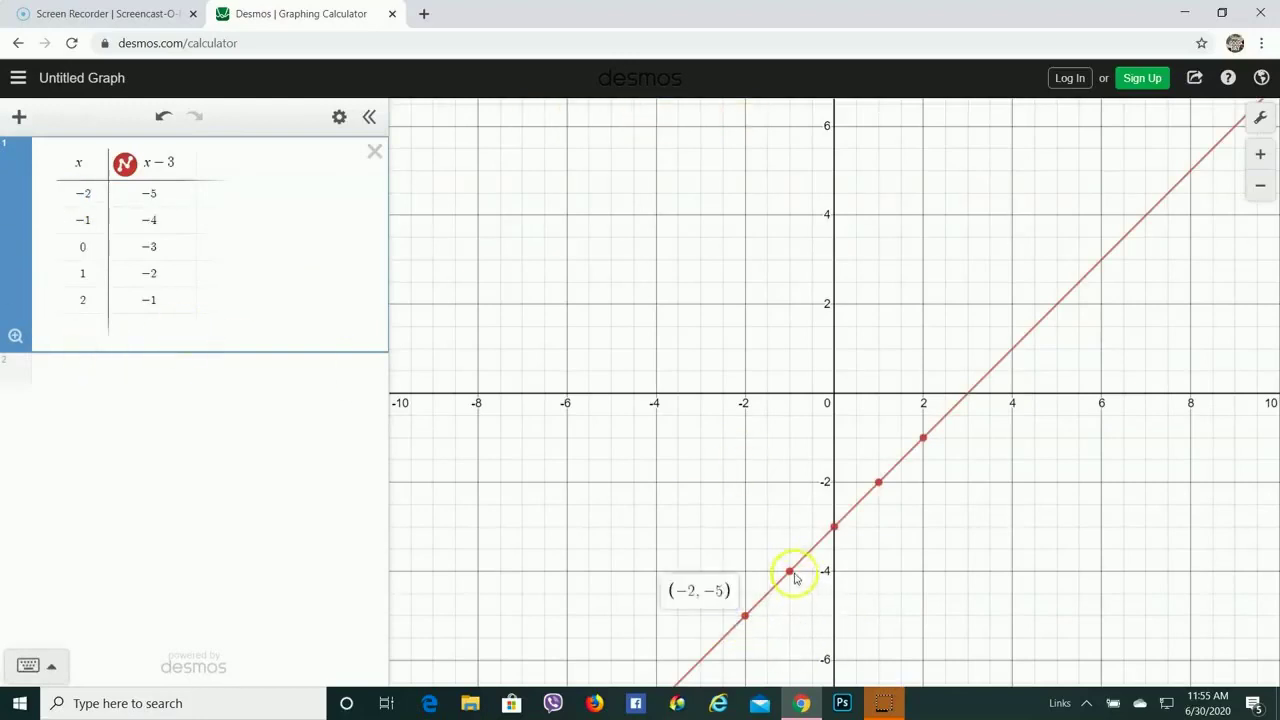
click(790, 571)
click(835, 528)
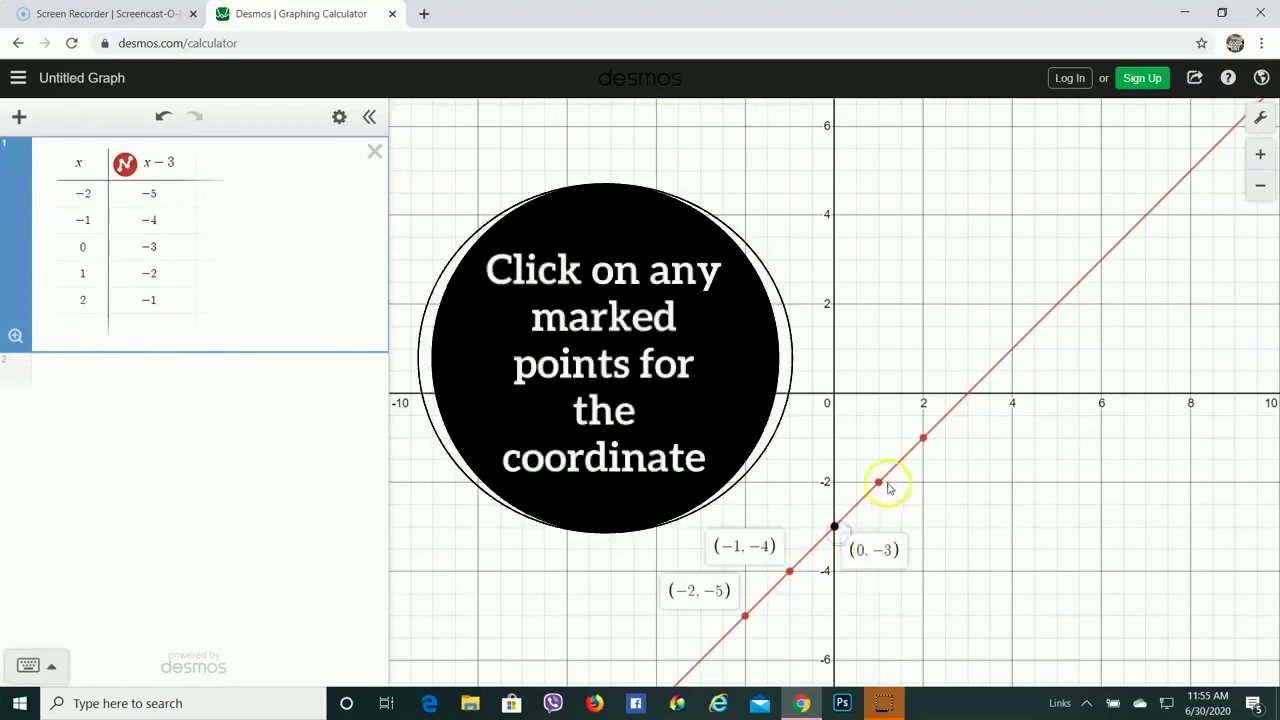
click(878, 483)
click(923, 439)
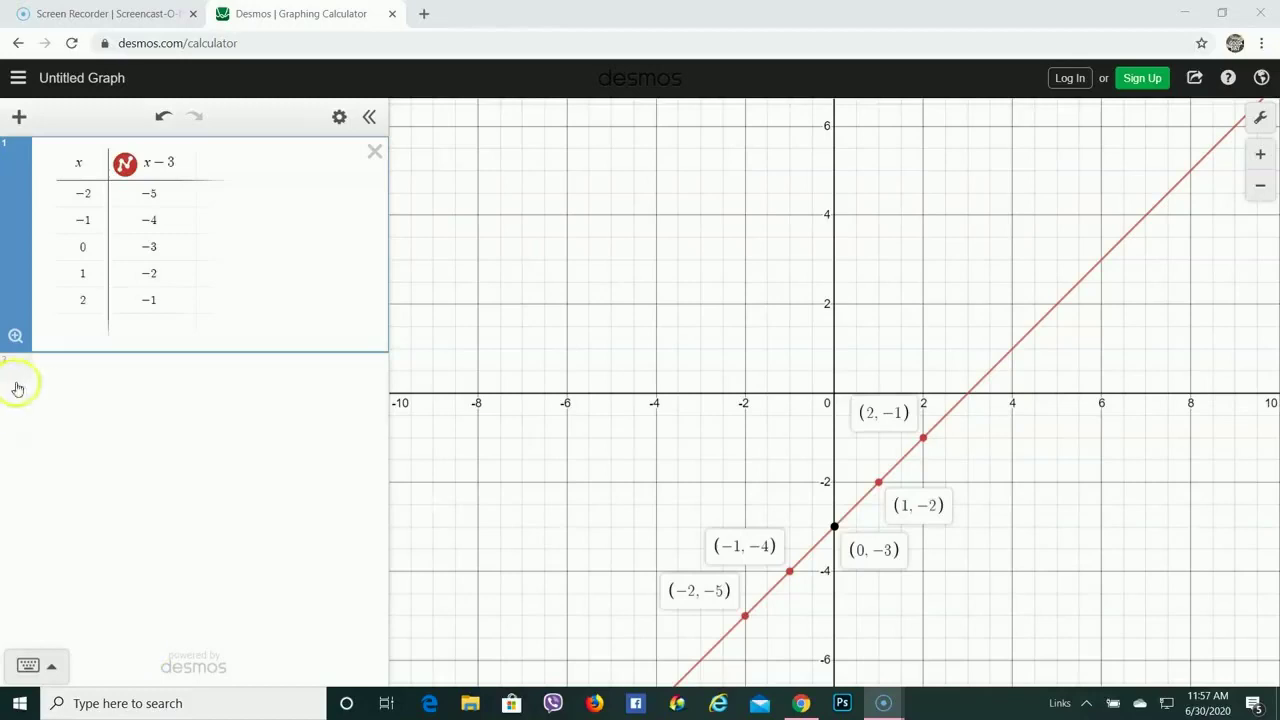
- Add a second expression, y = x, and bring up the on-screen math keypad
click(19, 117)
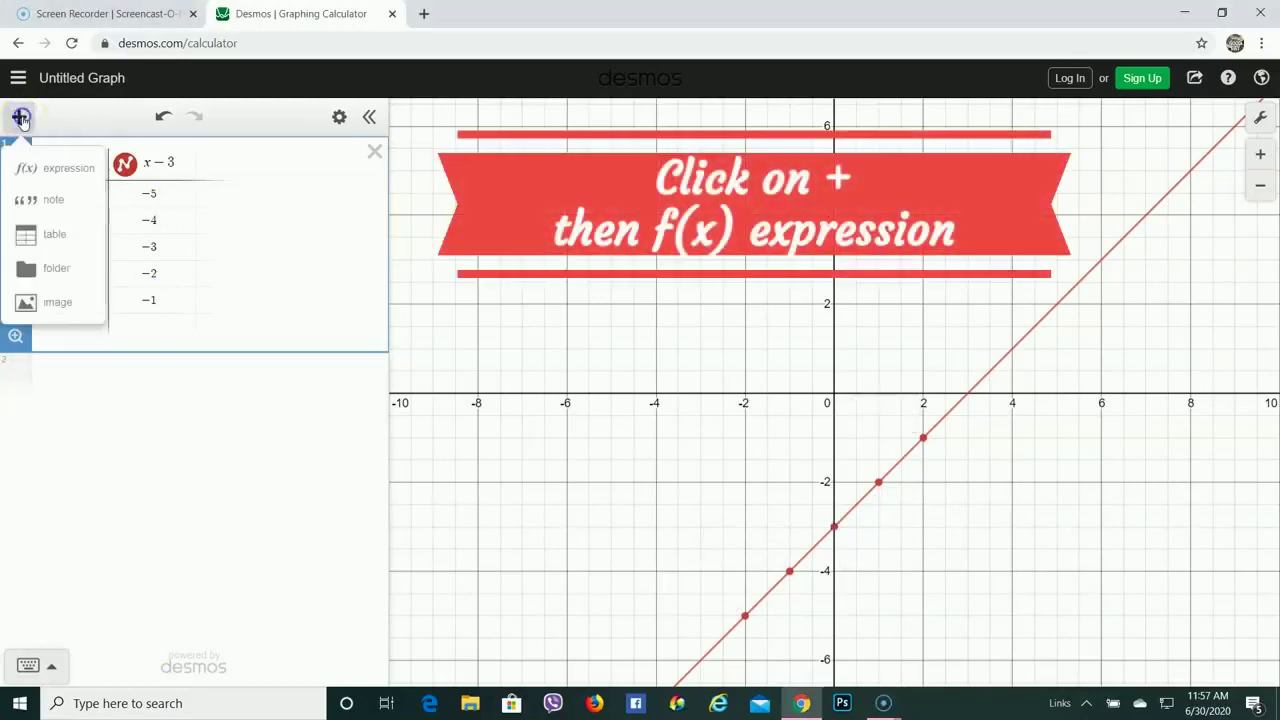
click(50, 167)
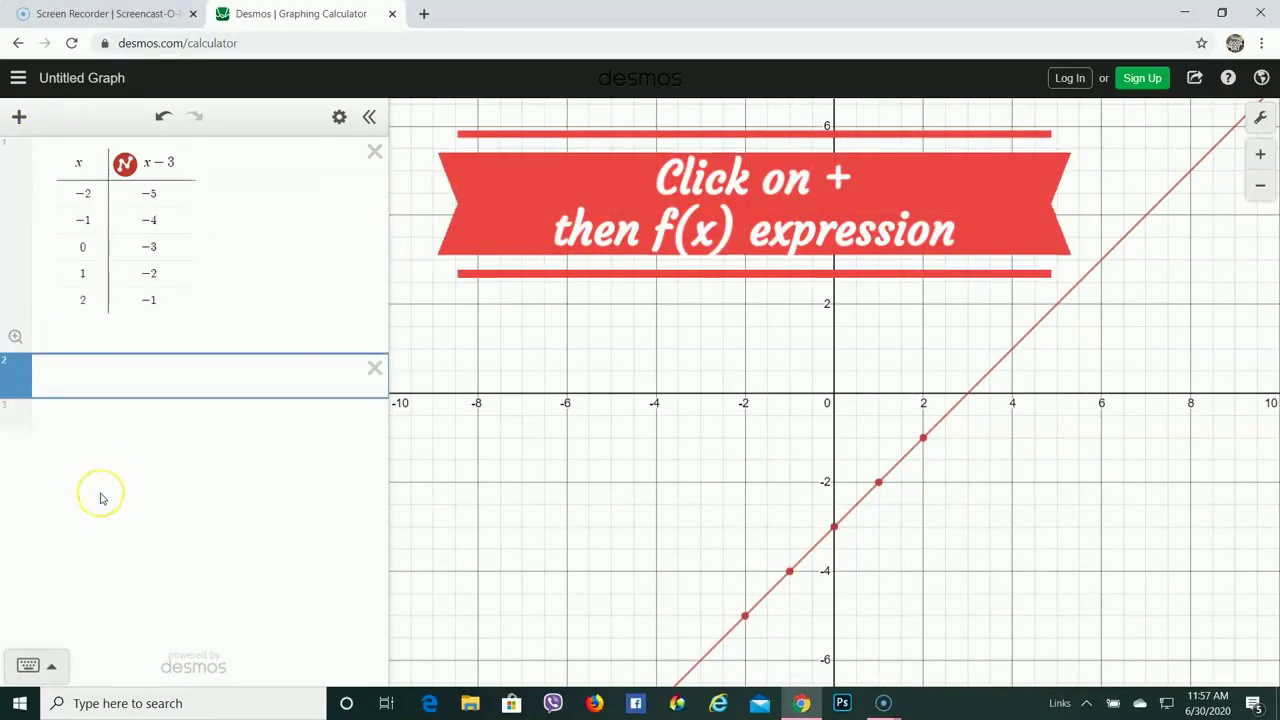
text(y = )
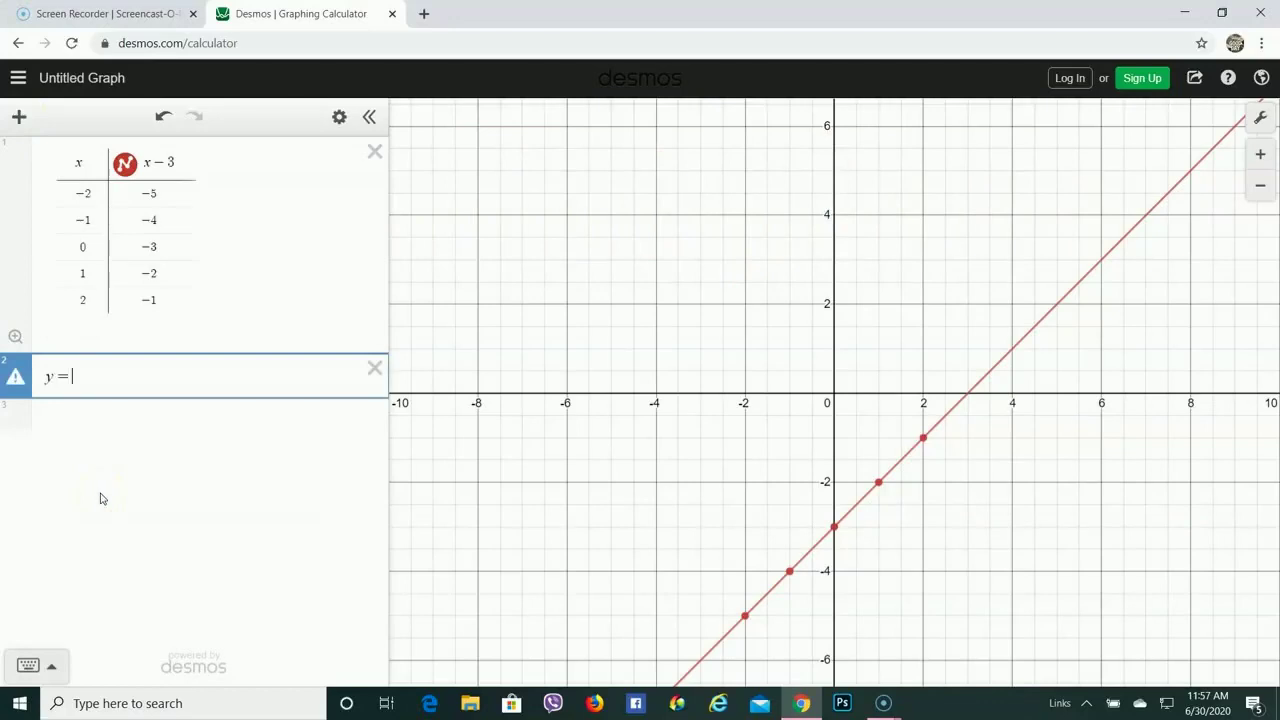
text(x)
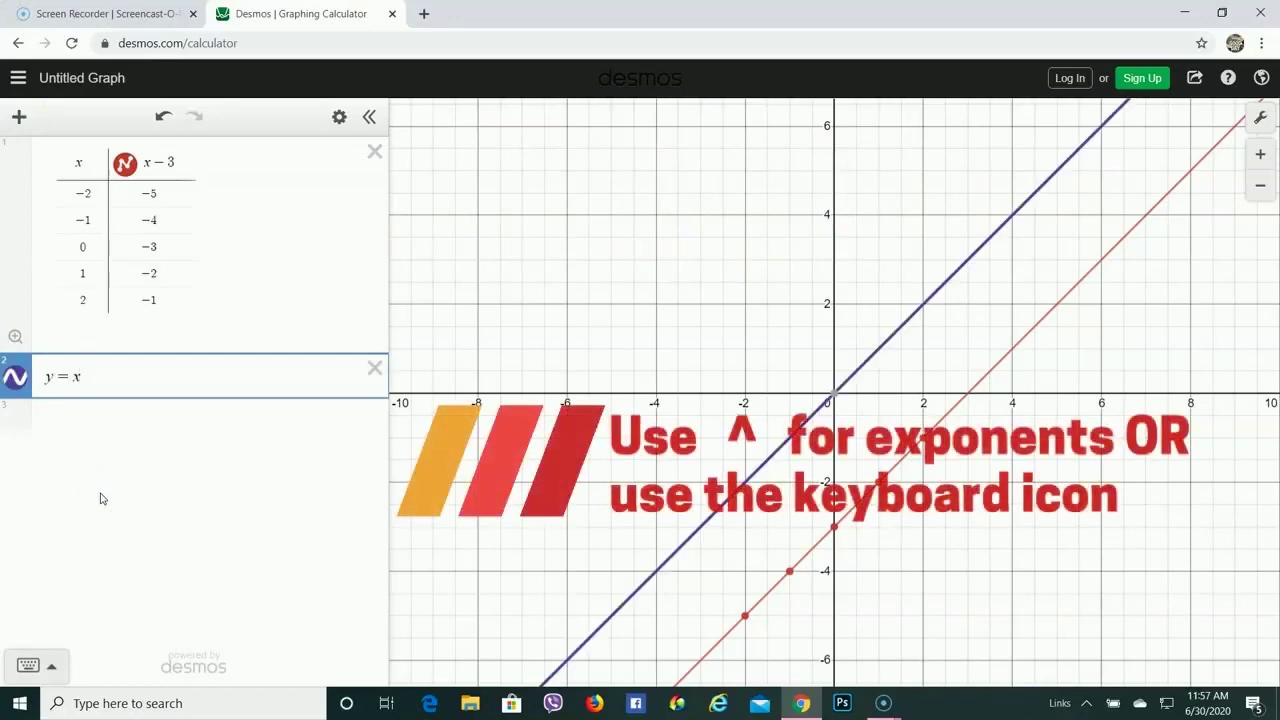
text(^2)
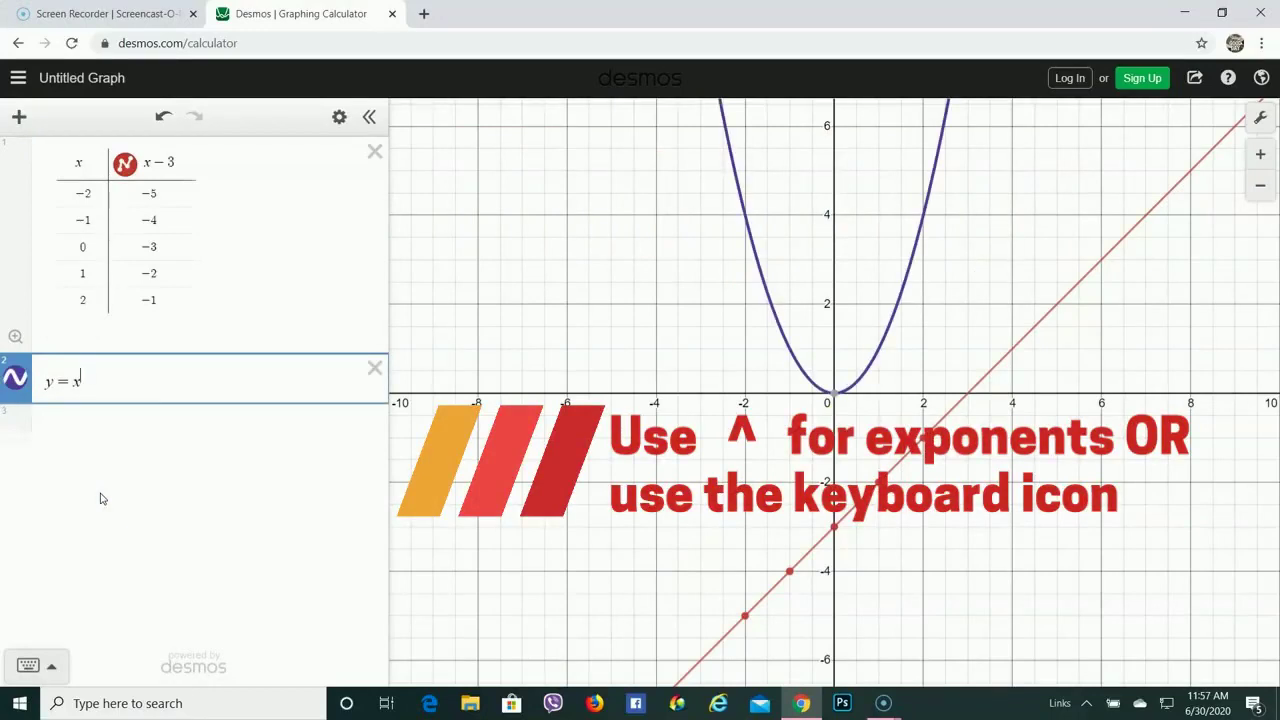
key(BackSpace)
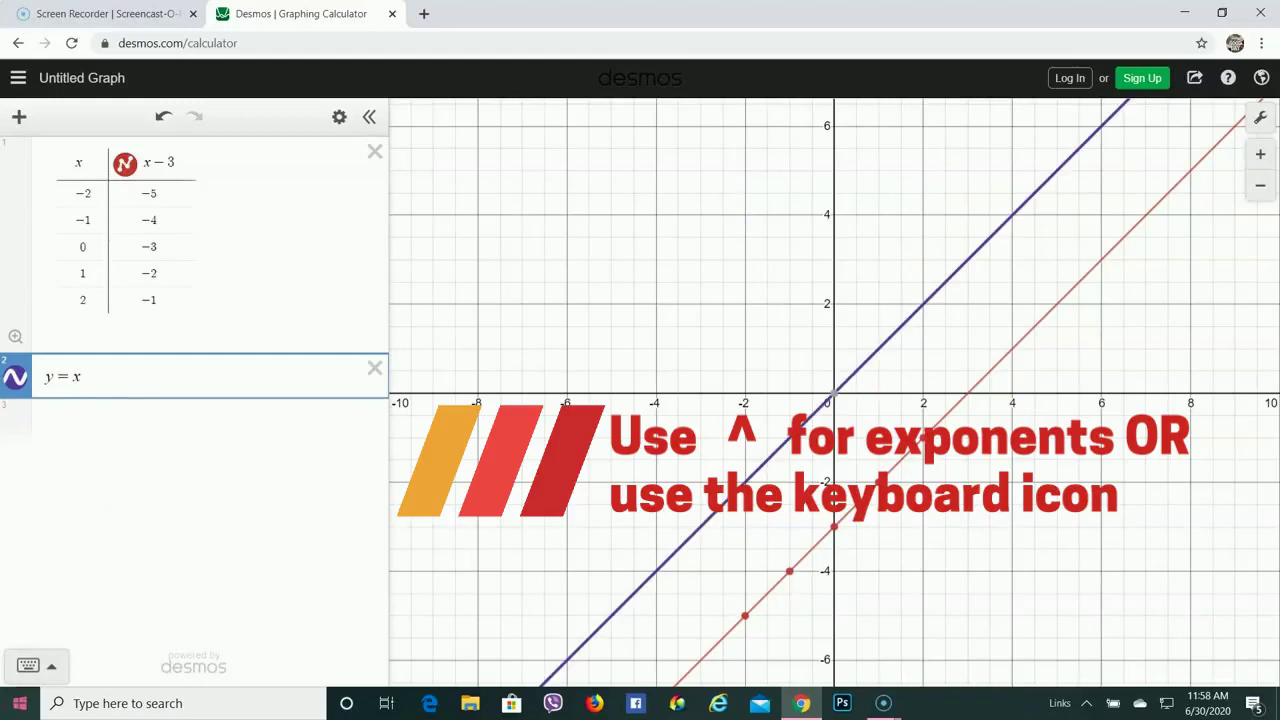
click(45, 663)
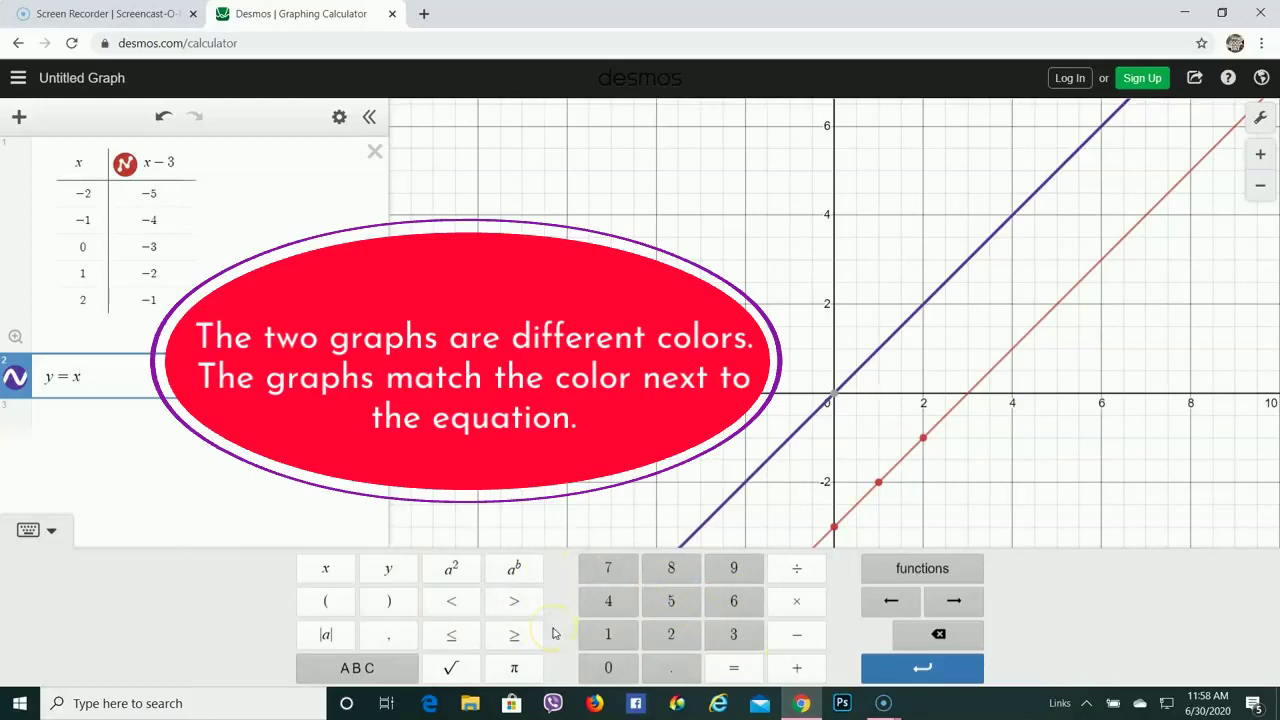
- Change the second expression to y = x² − 5 and label the intersections (2, −1) and (−1, −4)
click(458, 571)
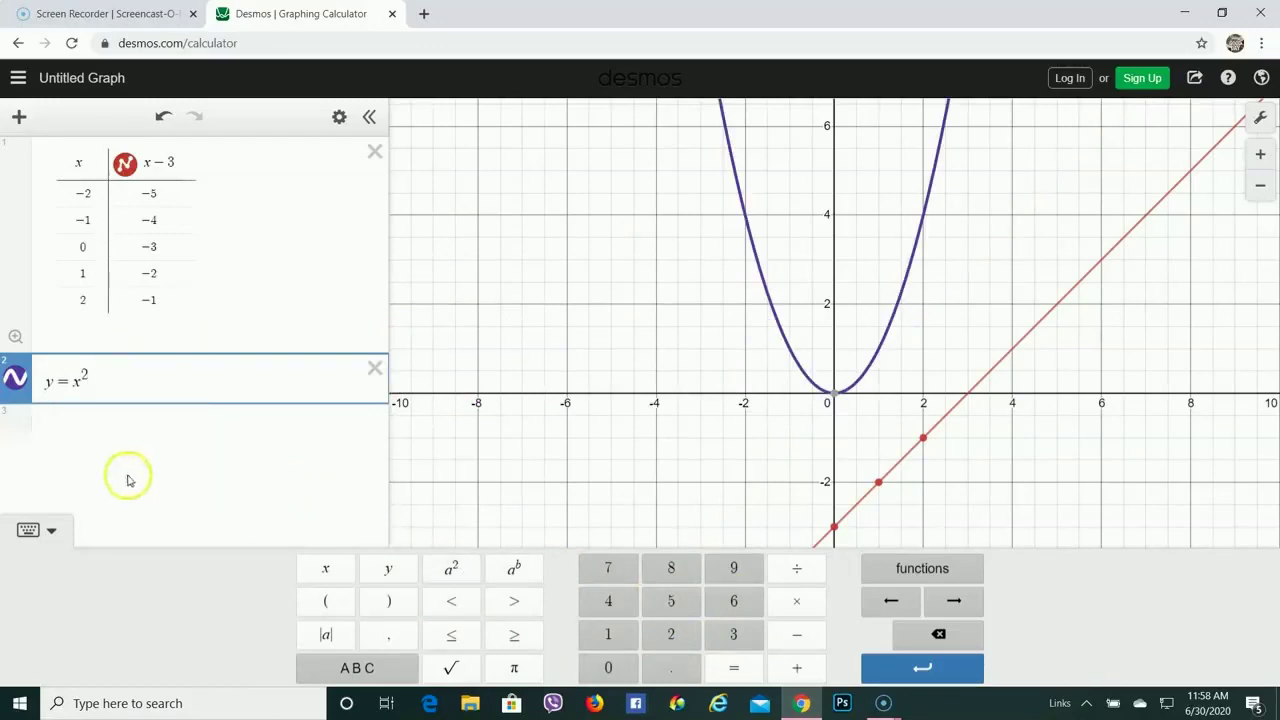
click(47, 531)
click(113, 377)
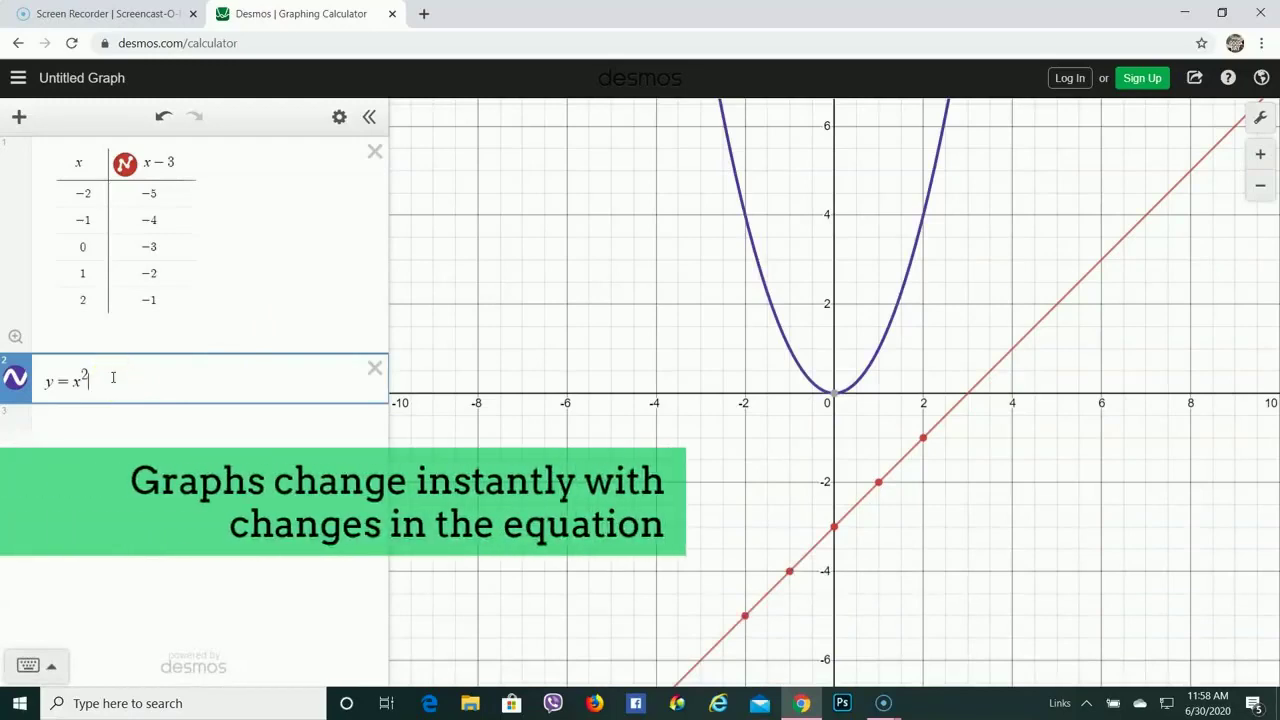
text(-5)
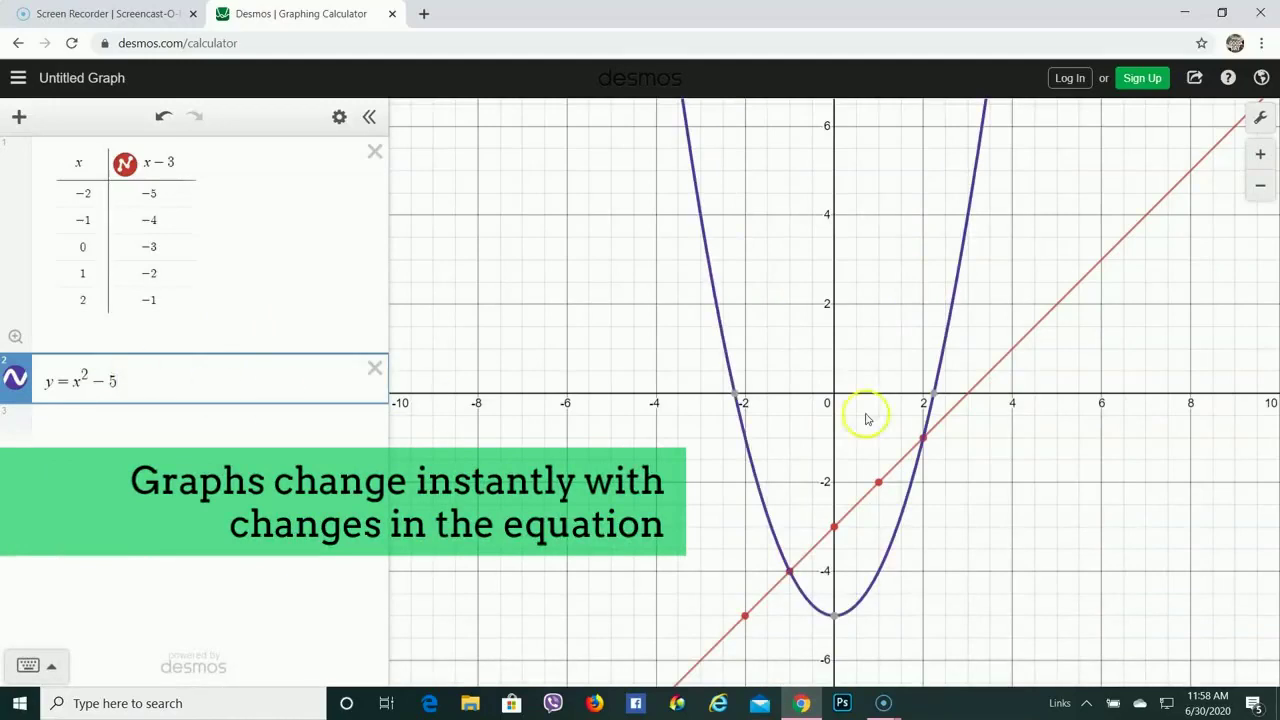
click(923, 438)
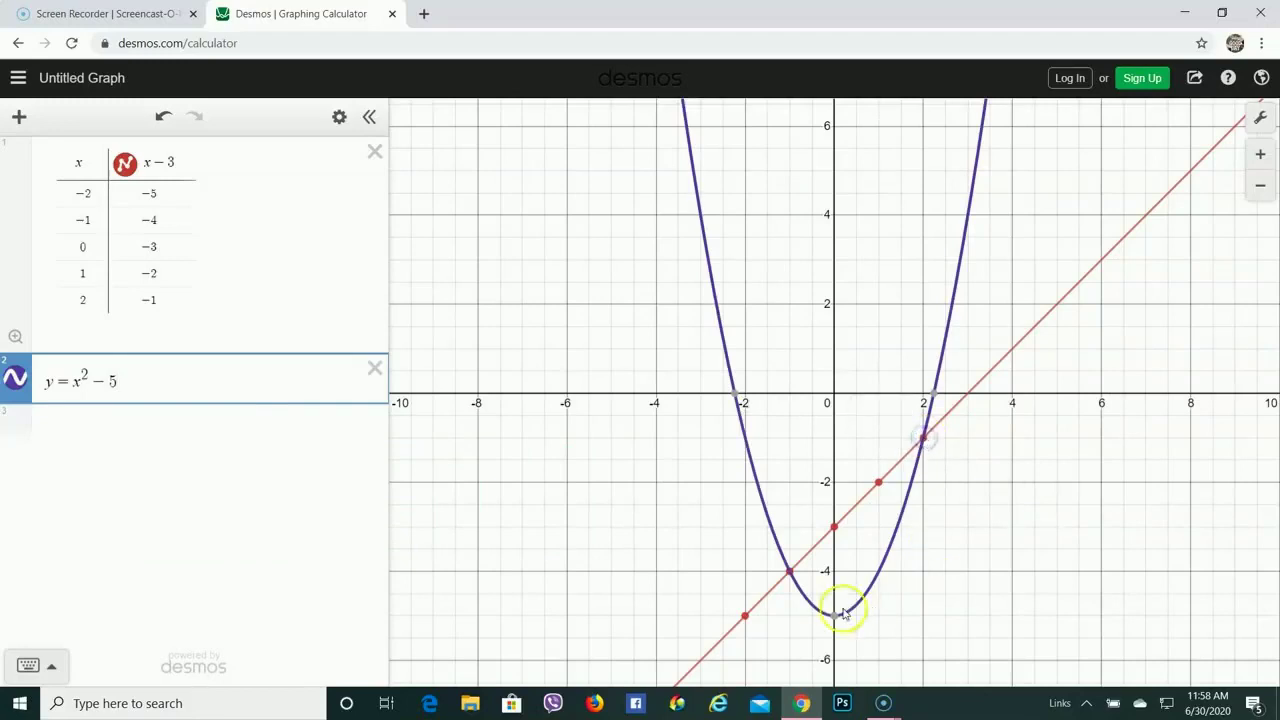
click(789, 572)
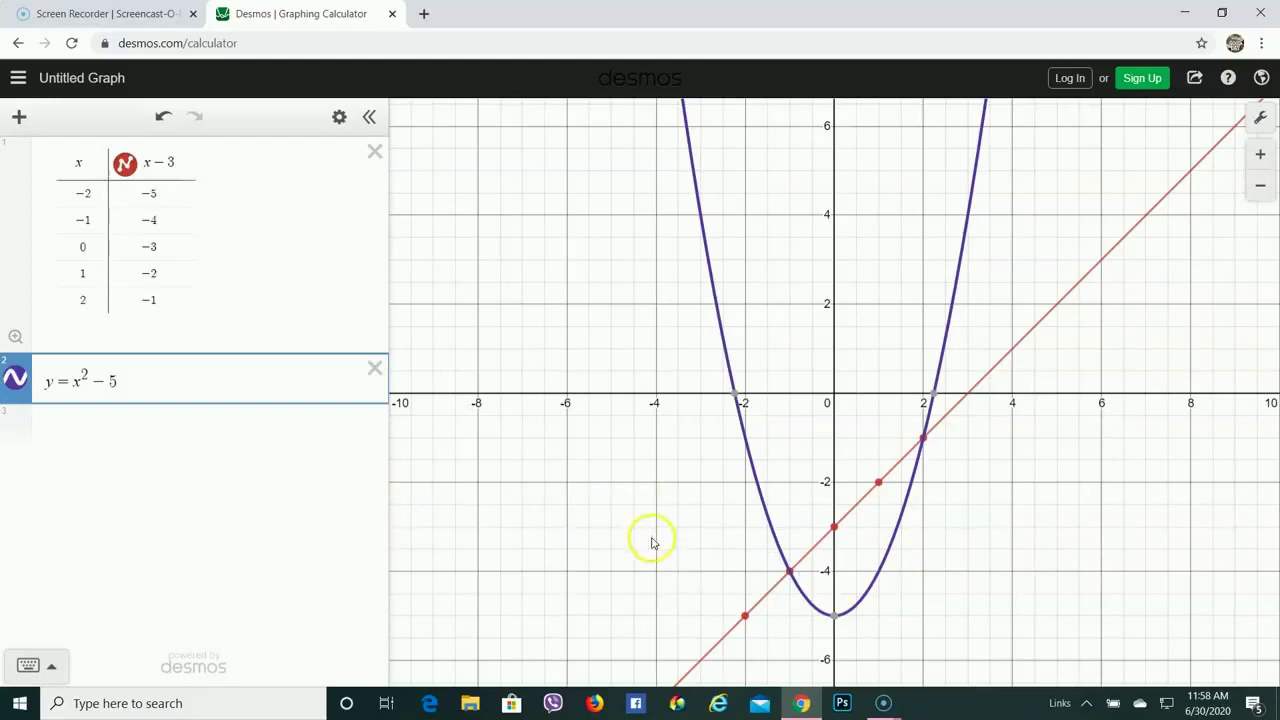
- Pan and zoom so both intersections are centred with x spanning about −8 to 10
drag(651, 537, 620, 477)
click(1260, 152)
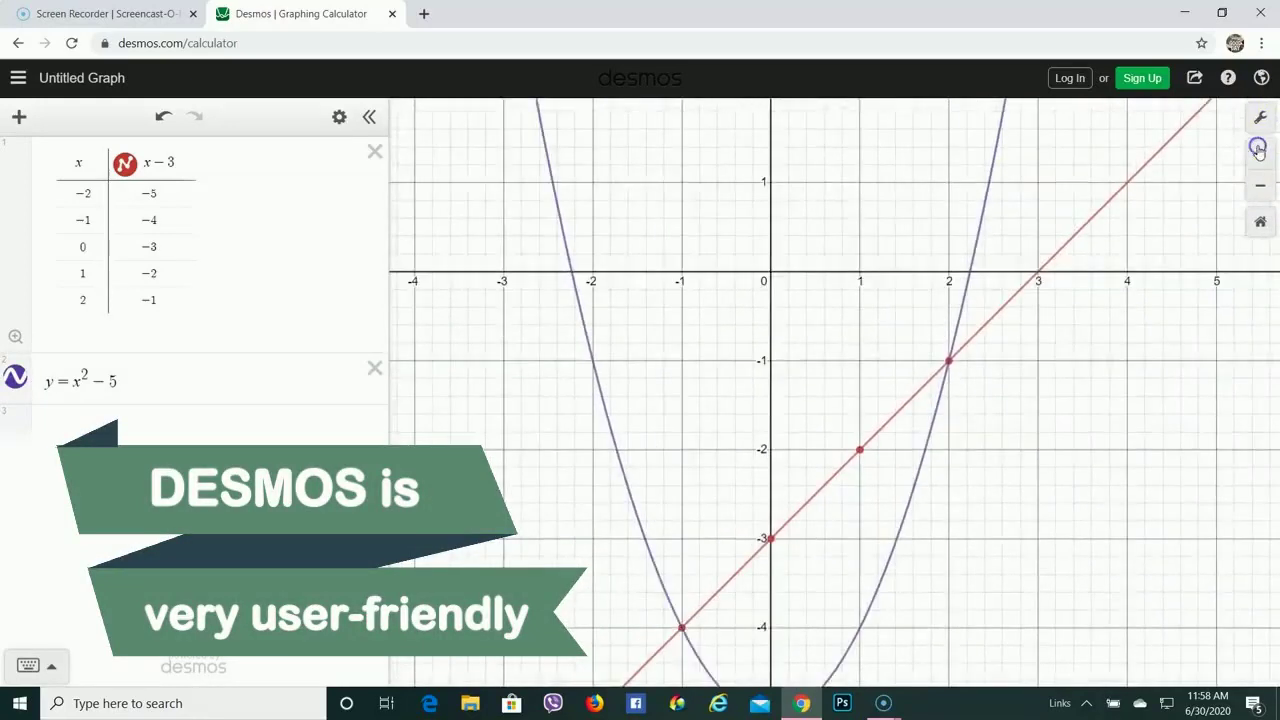
click(1263, 188)
click(1264, 189)
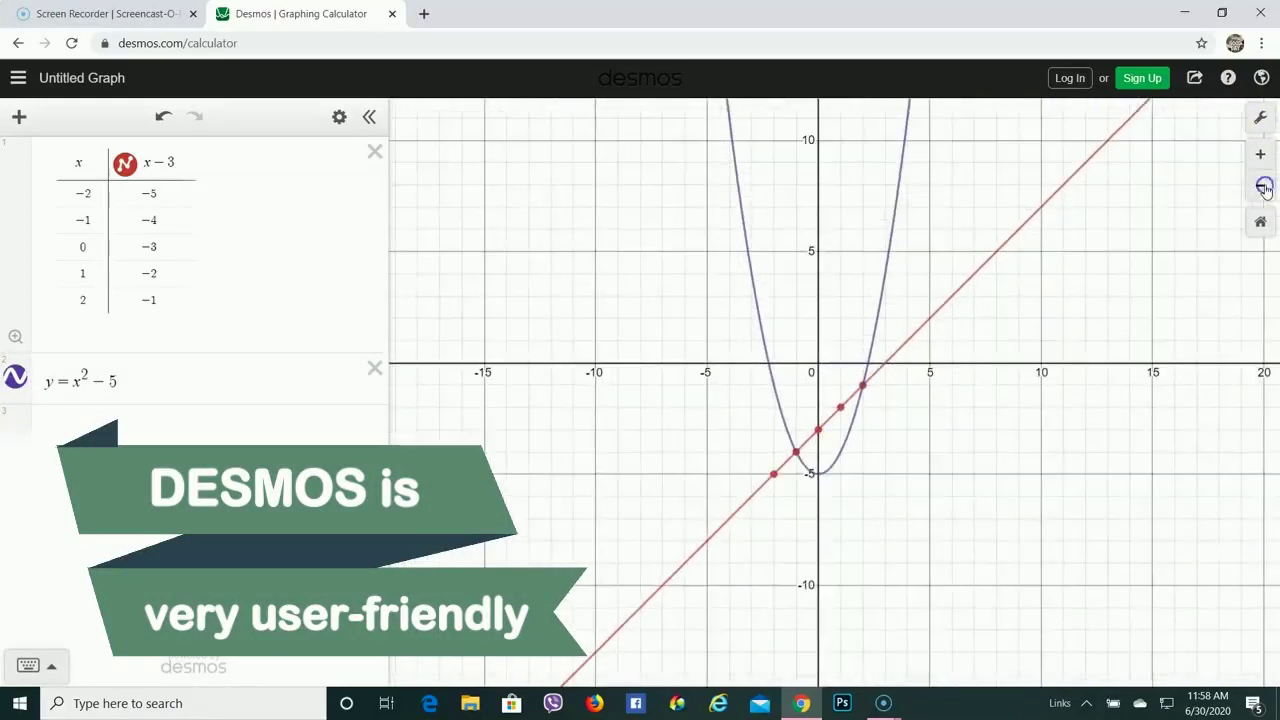
click(1262, 153)
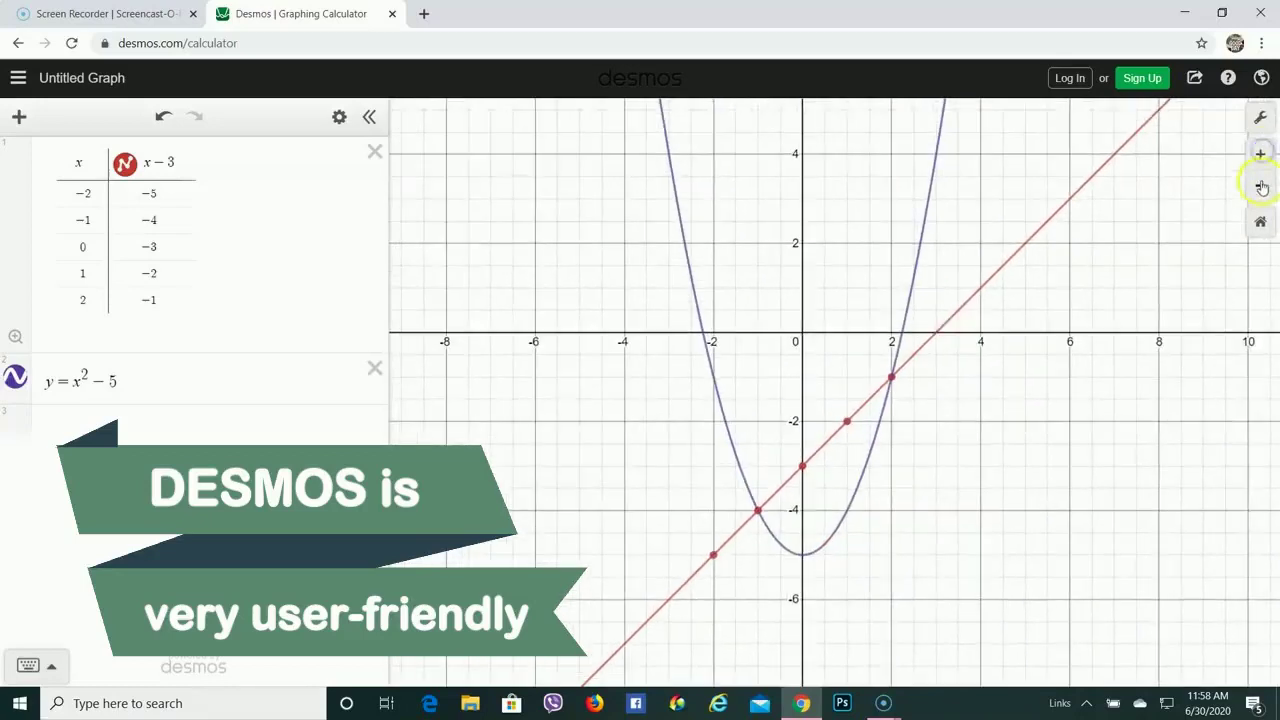
click(1260, 118)
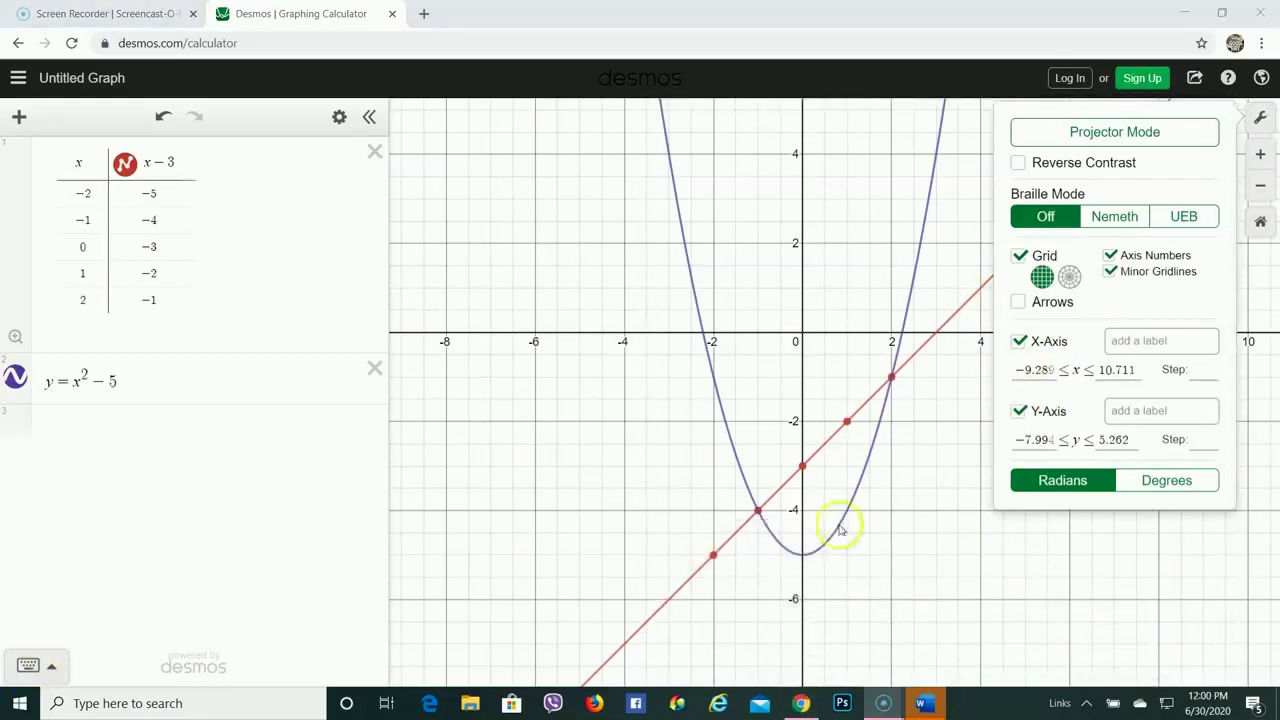
click(903, 172)
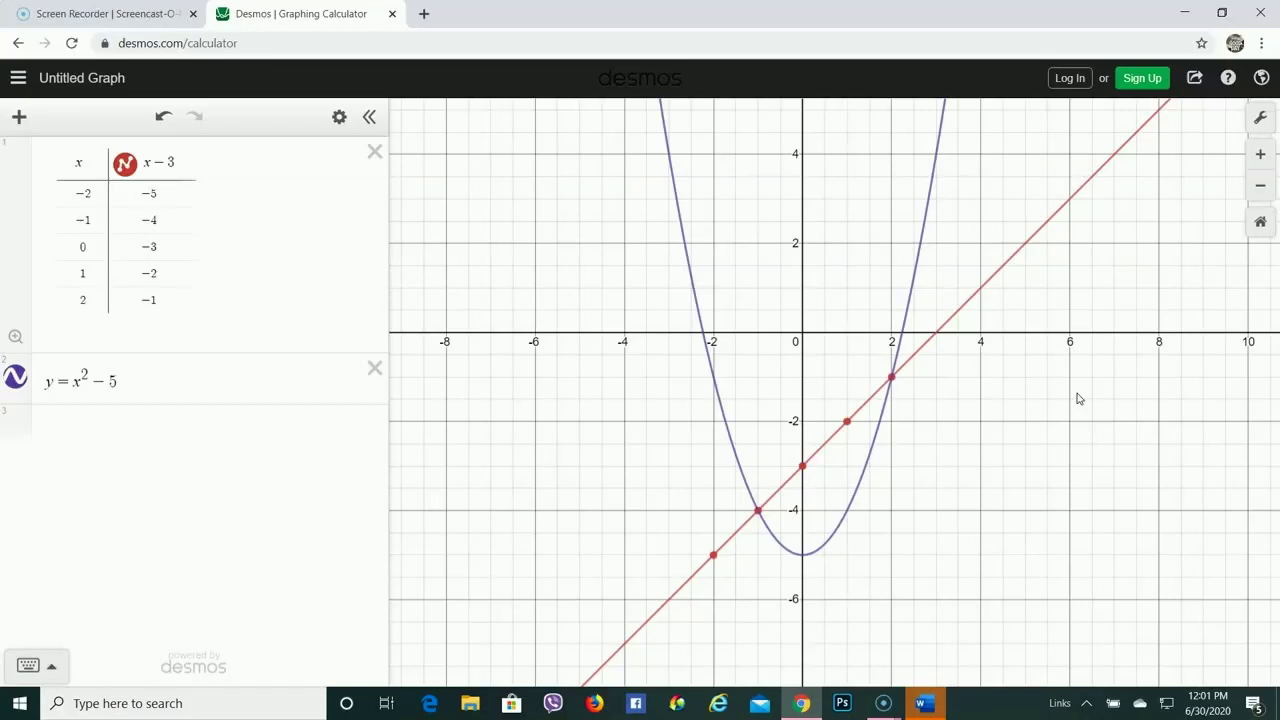
- Switch to Microsoft Word and create a new blank document, Document1
click(928, 706)
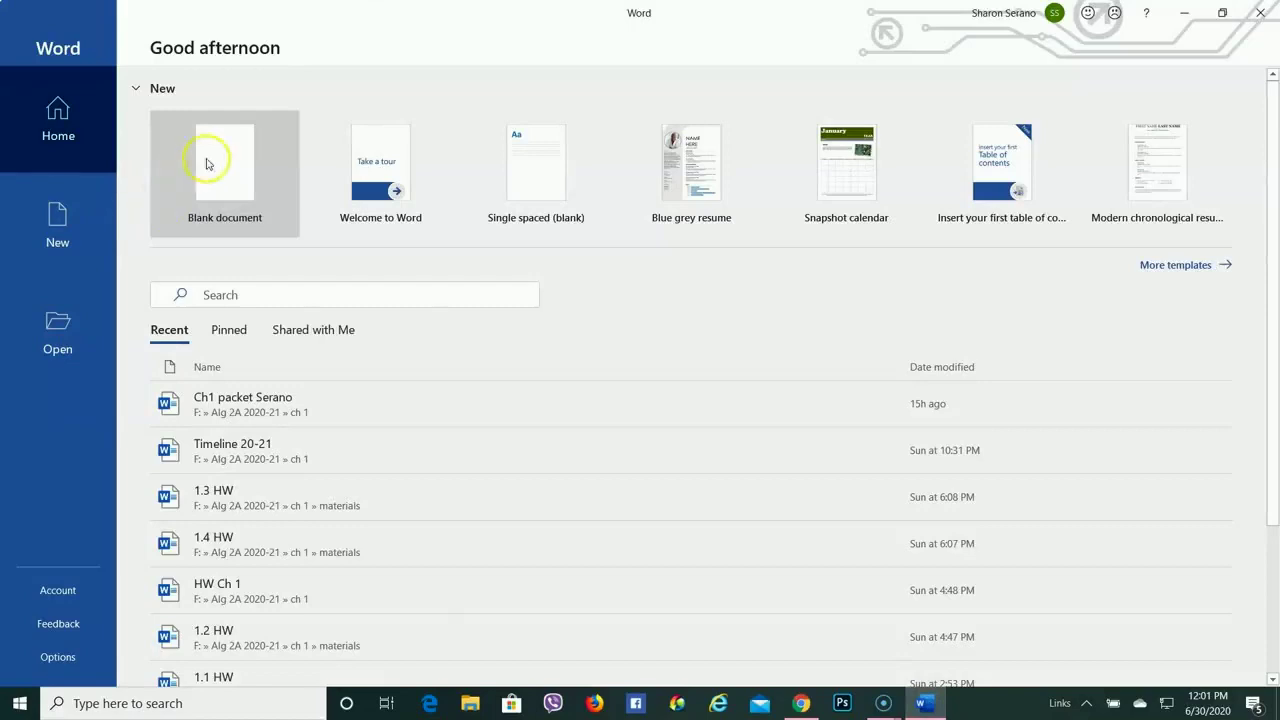
click(208, 157)
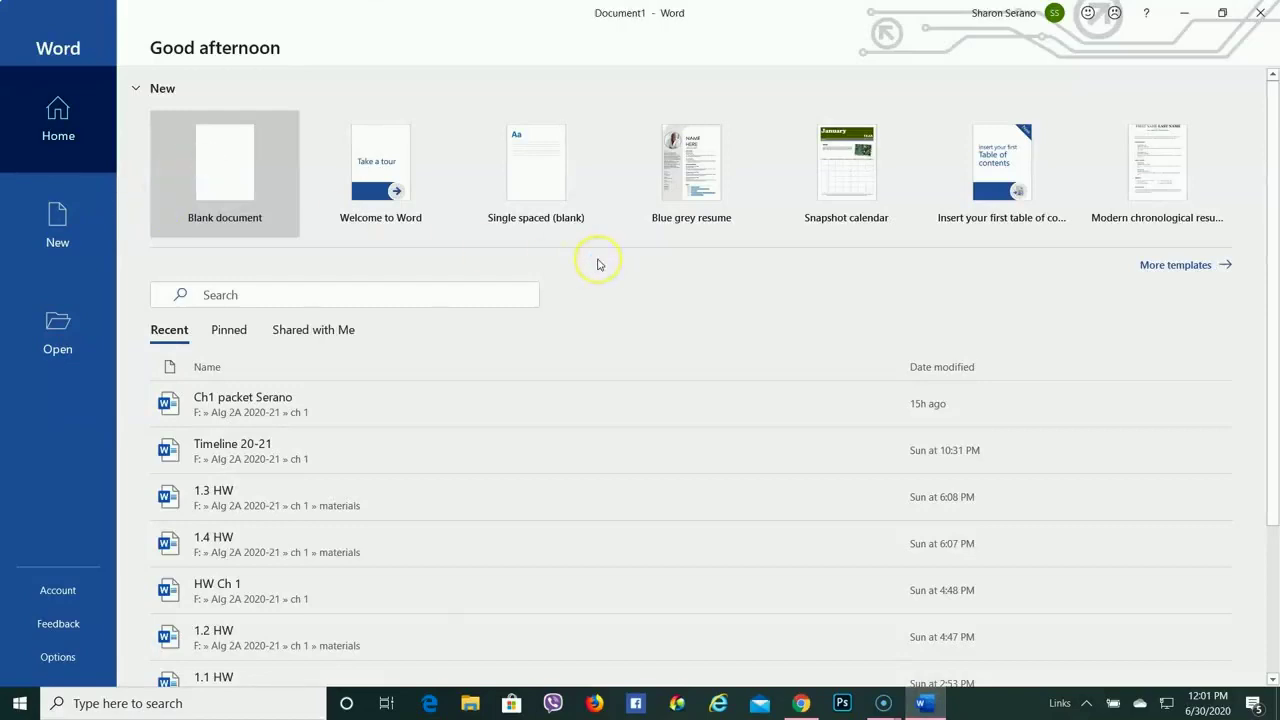
click(248, 196)
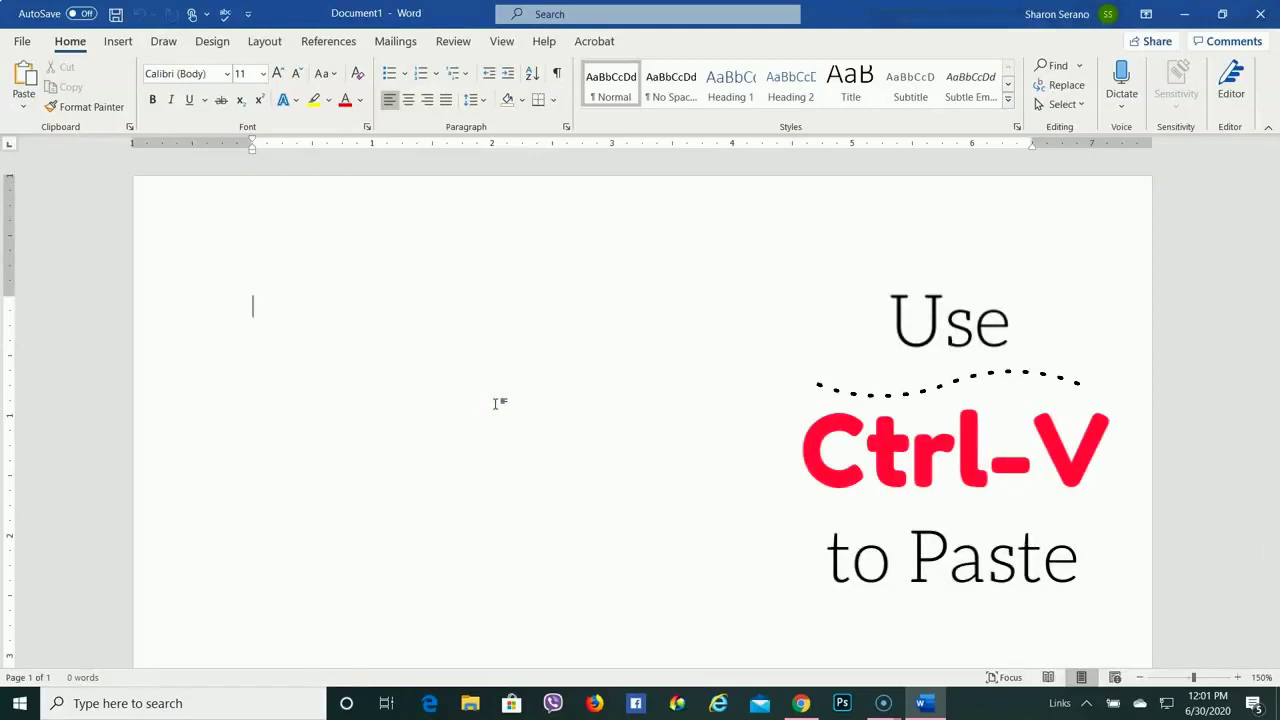
- Paste the captured Desmos line-and-parabola screenshot into Document1
key(ctrl+v)
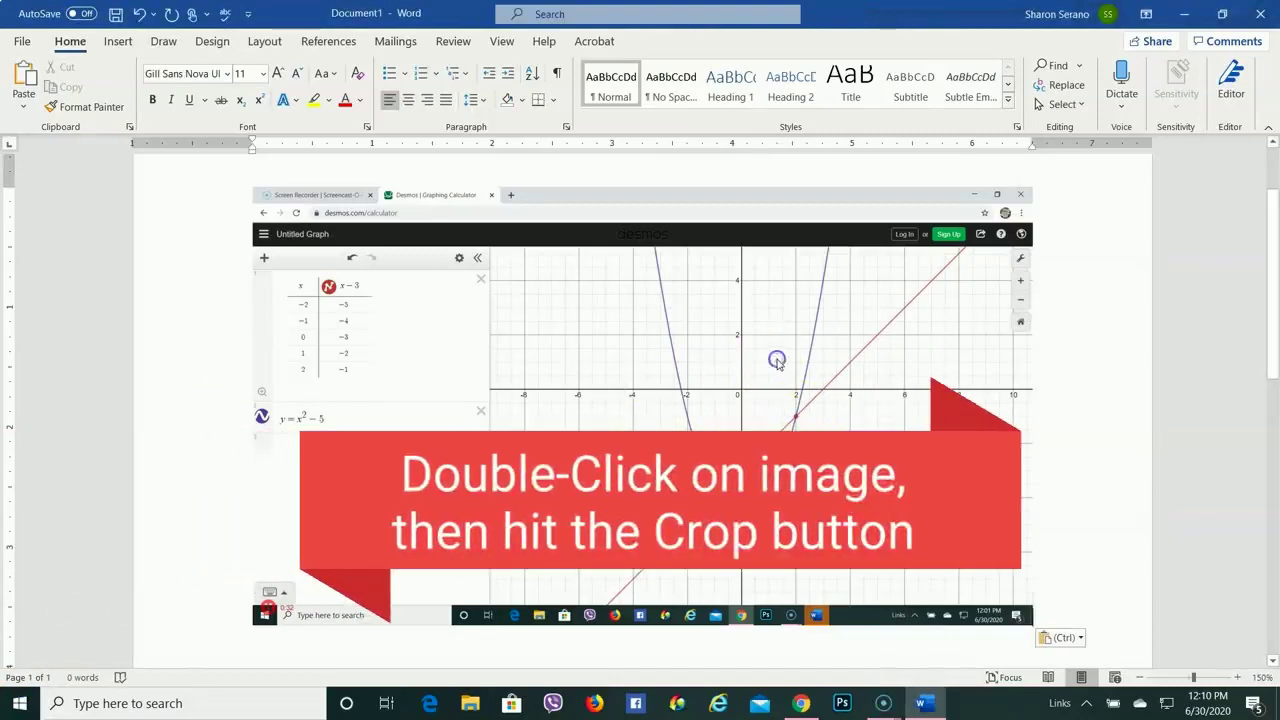
- Crop the screenshot to the 2.03" × 1.66" graph area, trimming away the table and top-right edges
double_click(777, 361)
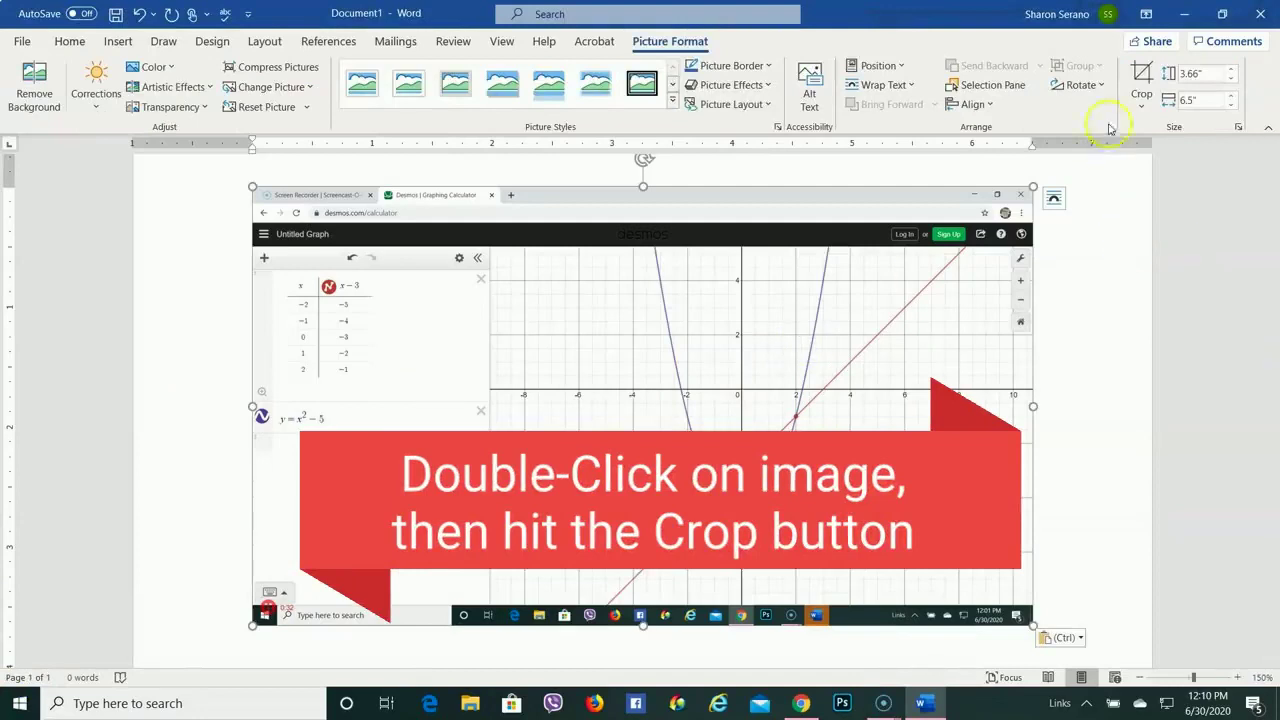
click(1141, 78)
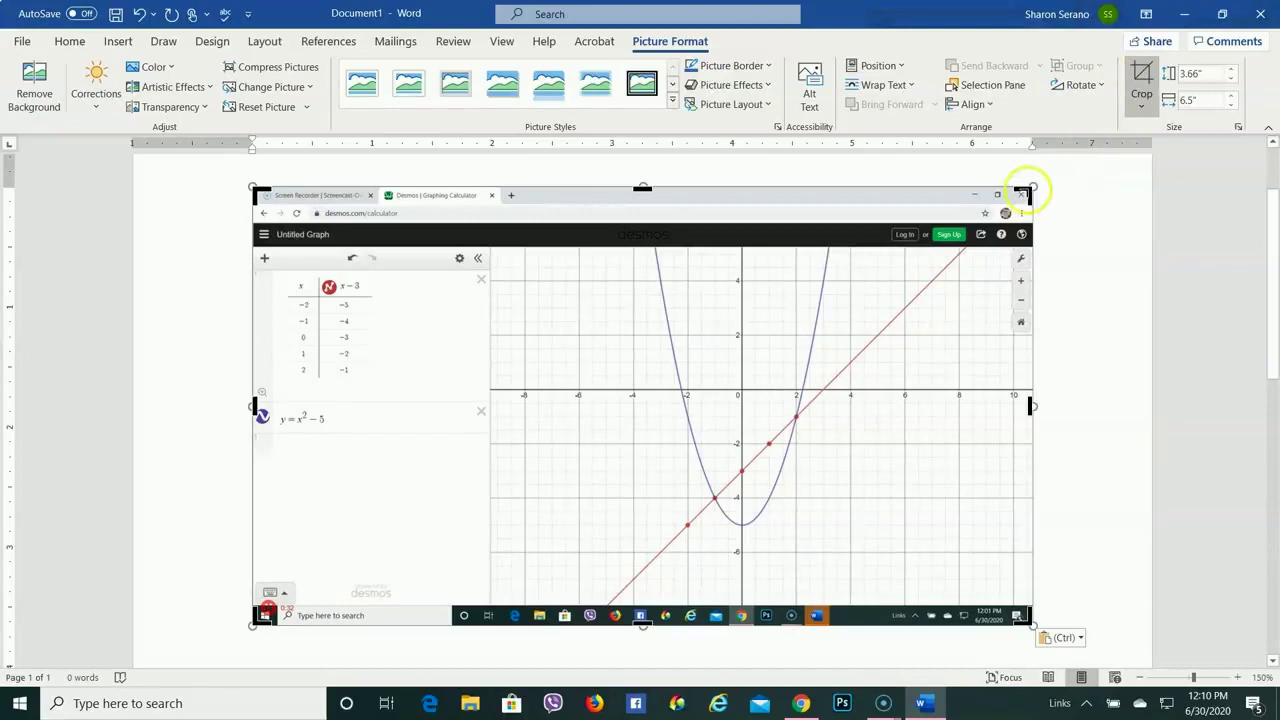
drag(1026, 194, 856, 290)
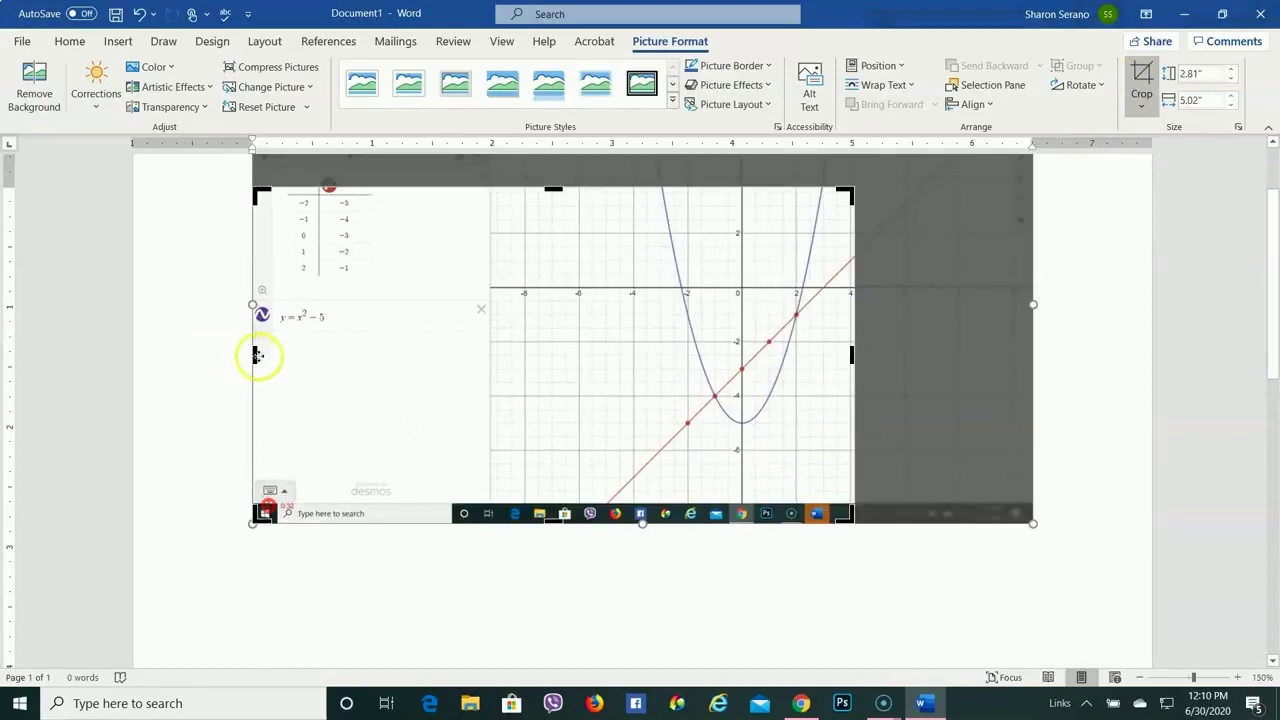
drag(258, 514, 654, 431)
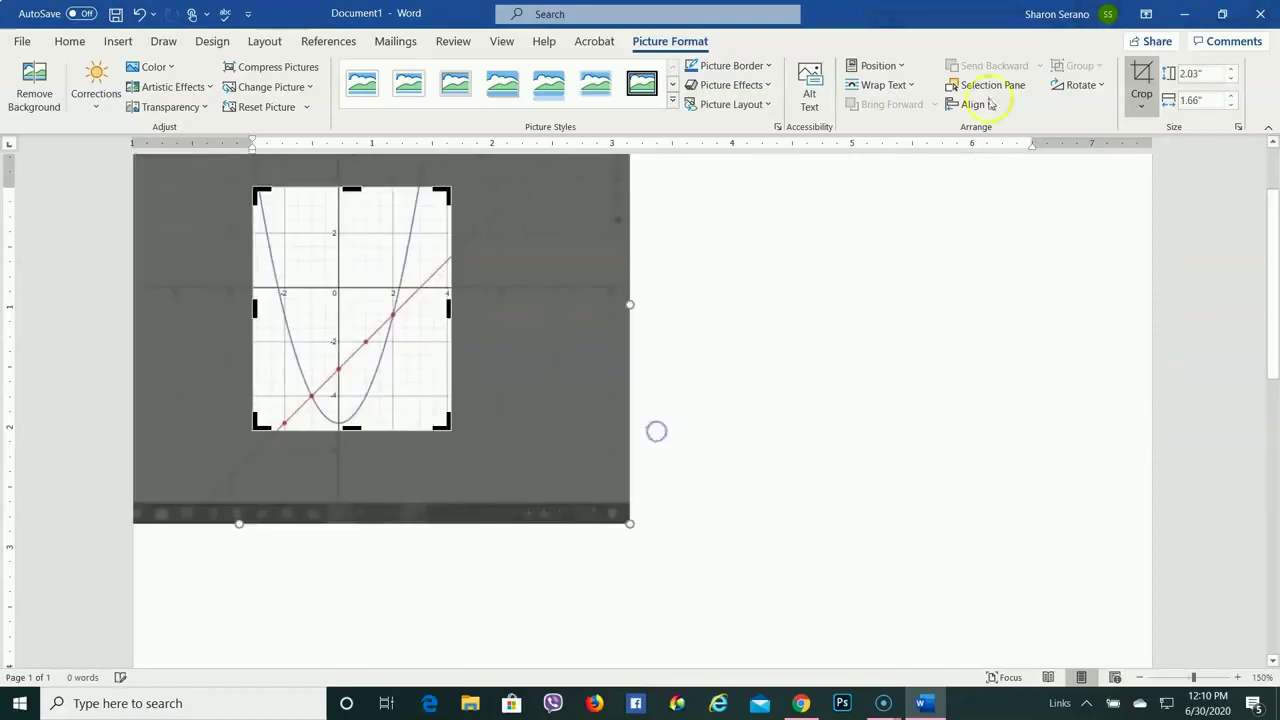
click(802, 430)
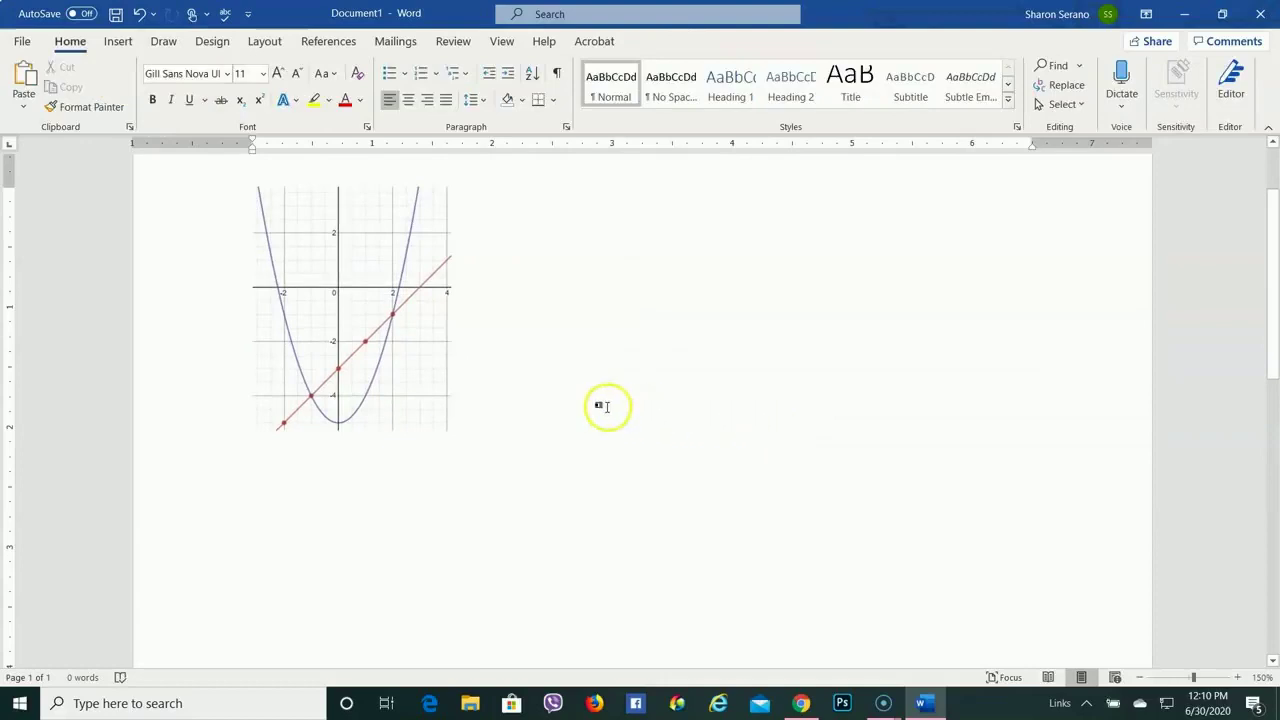
- Give the cropped graph square text wrapping and the Drop Shadow Rectangle picture style
double_click(318, 303)
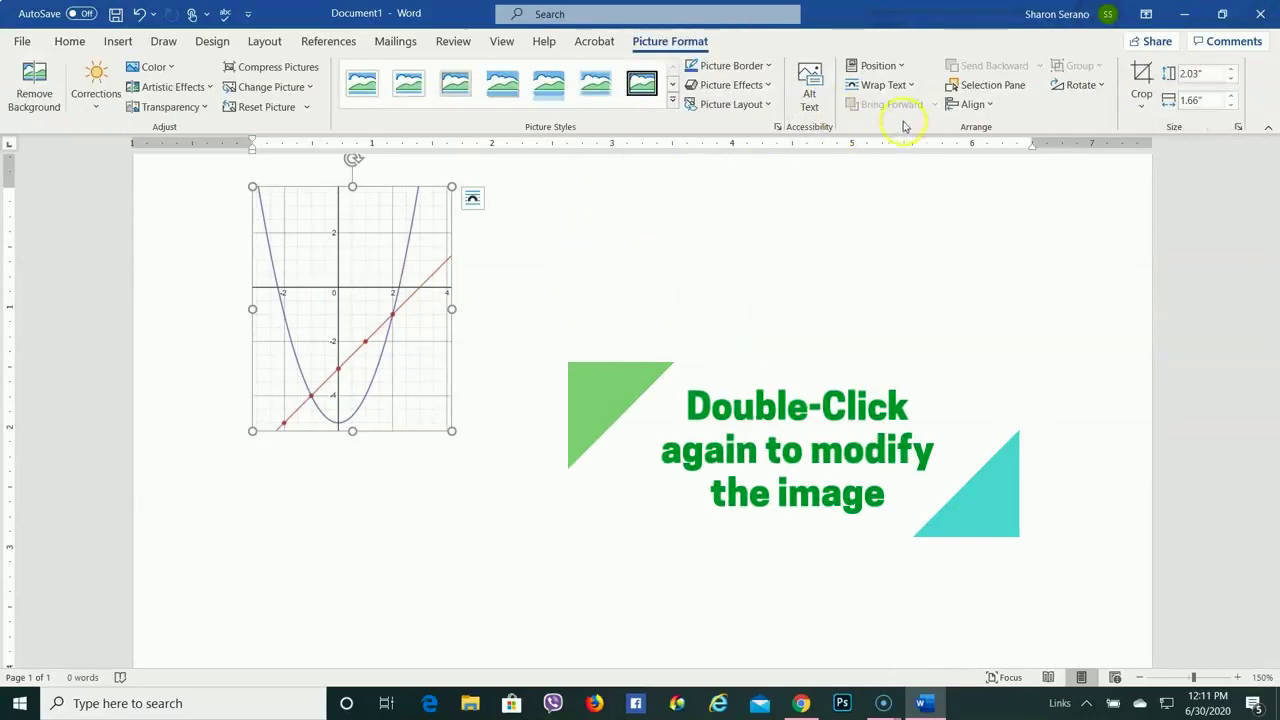
click(897, 88)
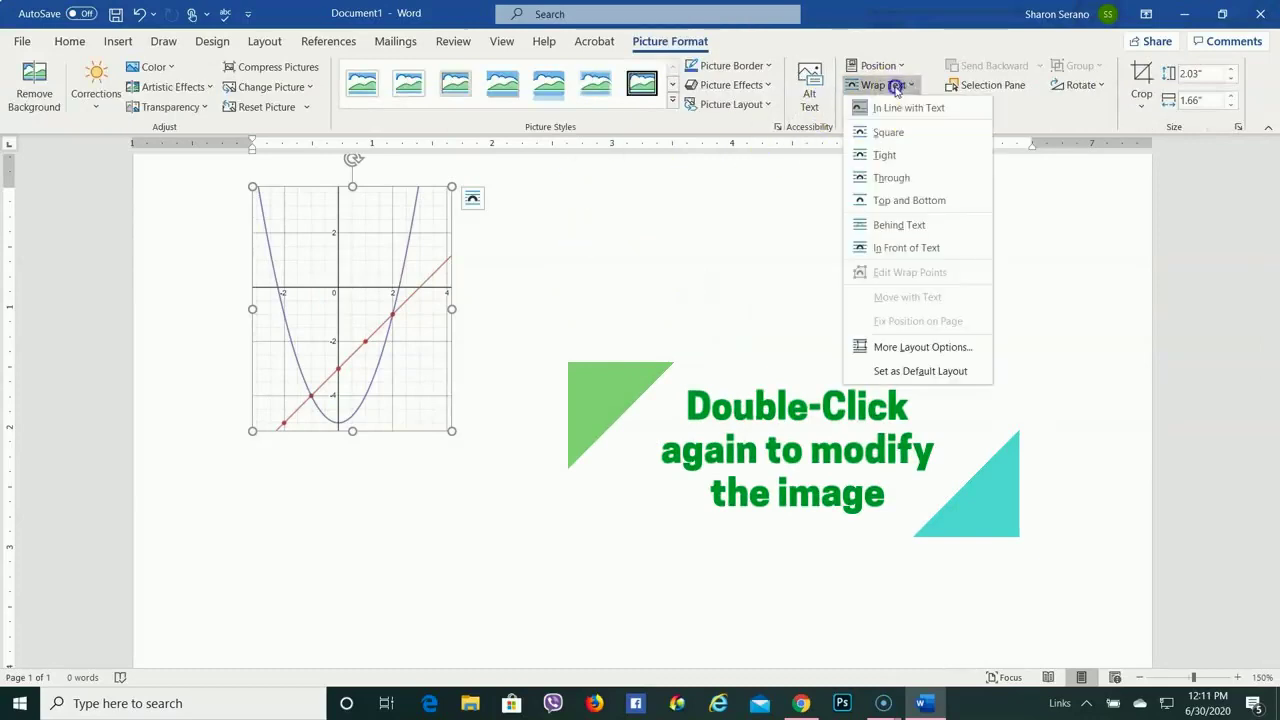
click(883, 157)
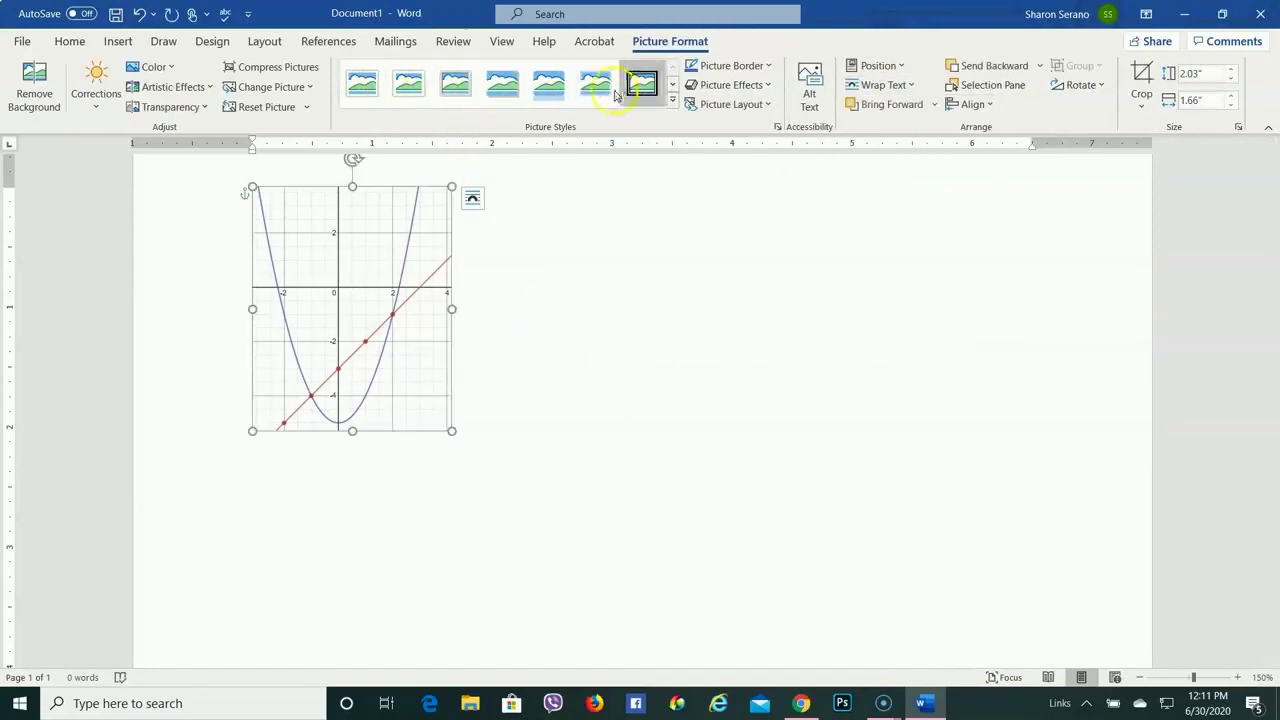
click(505, 87)
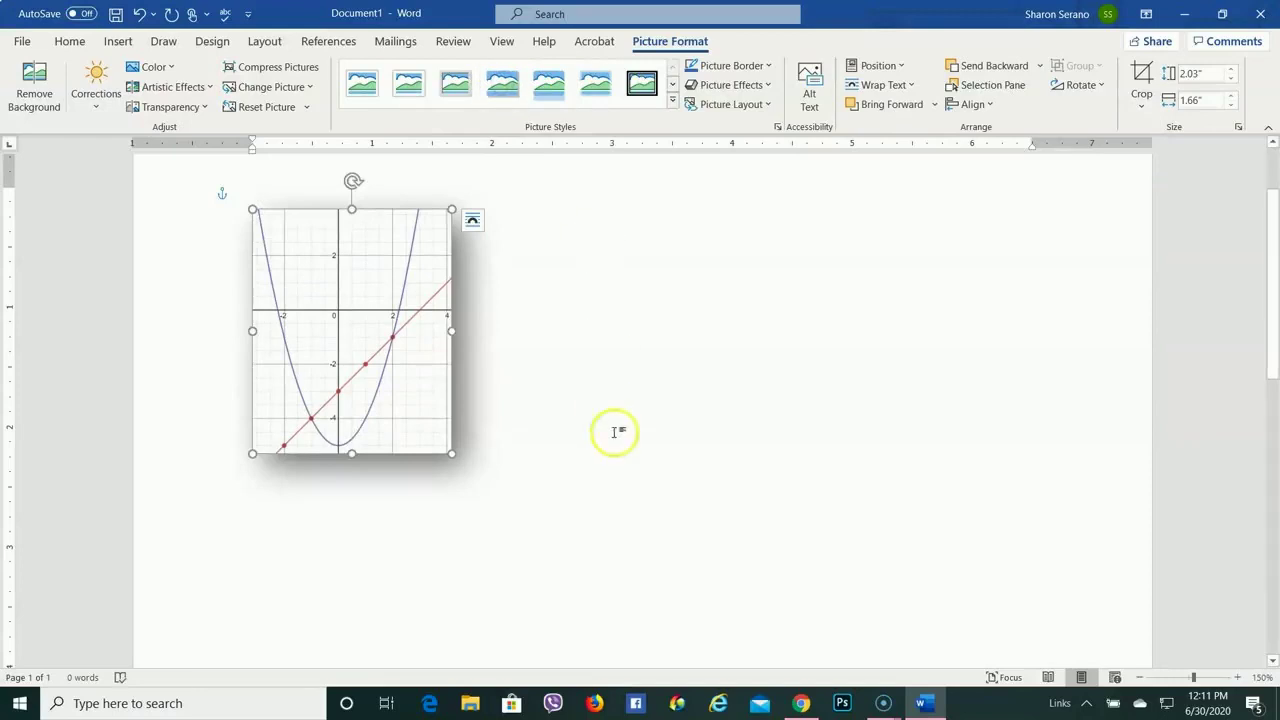
click(550, 254)
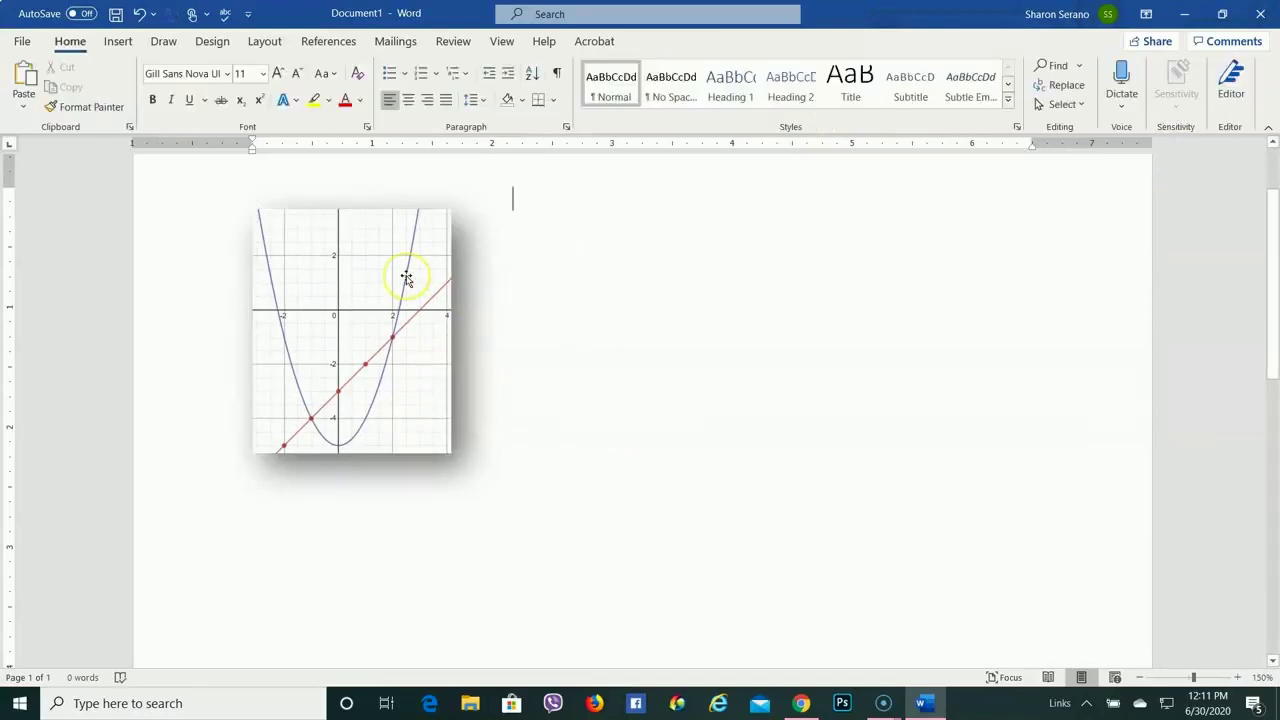
- Move the graph back near the top and type 'The' beside it in Cooper Black
key(Return)
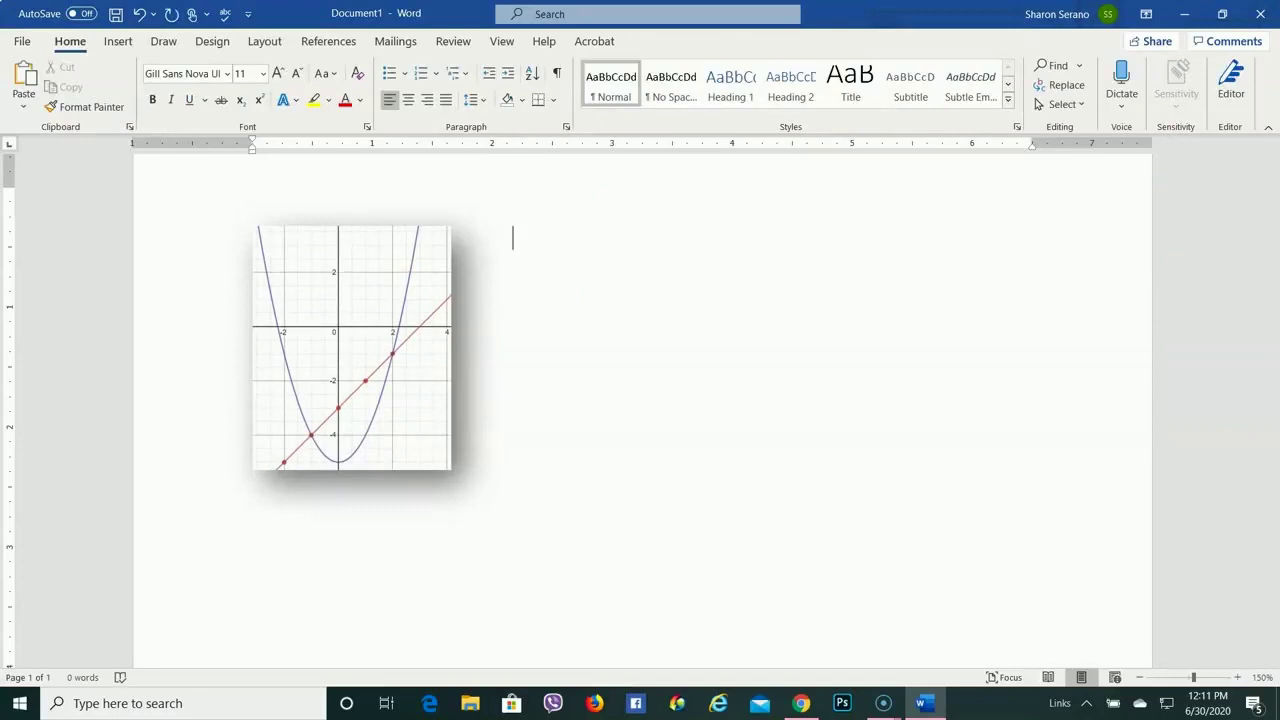
drag(306, 263, 308, 230)
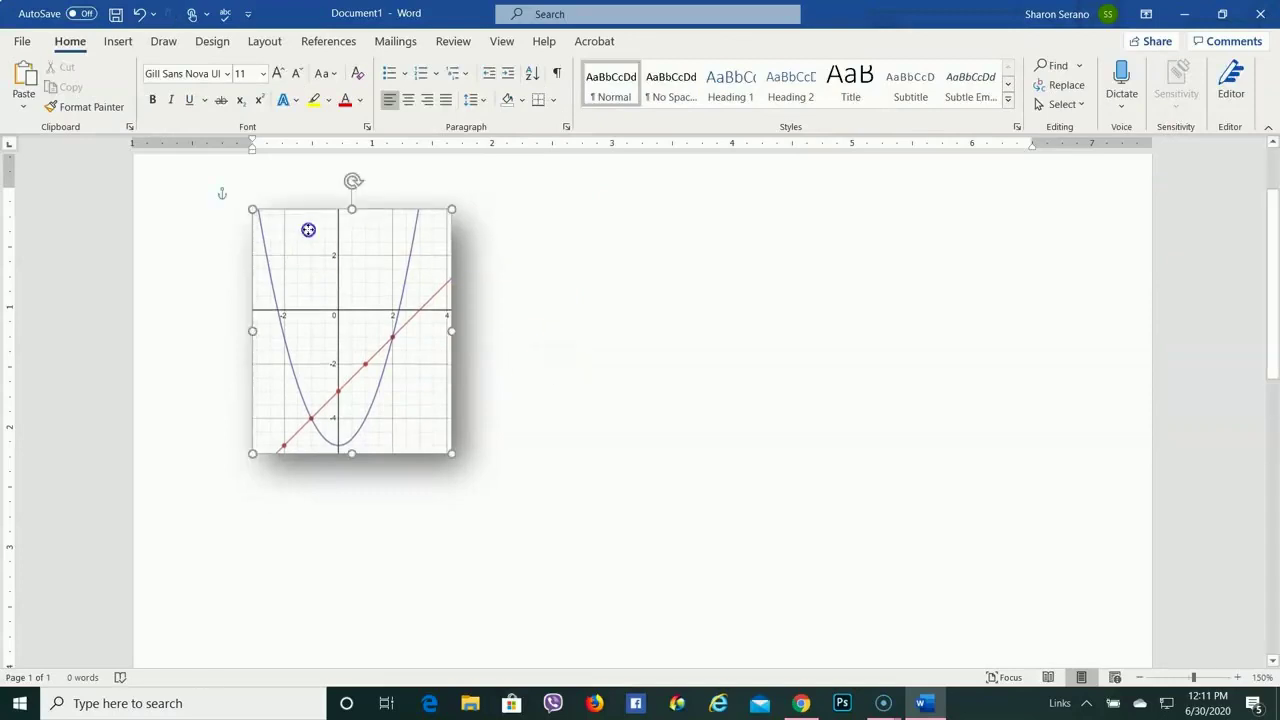
click(514, 250)
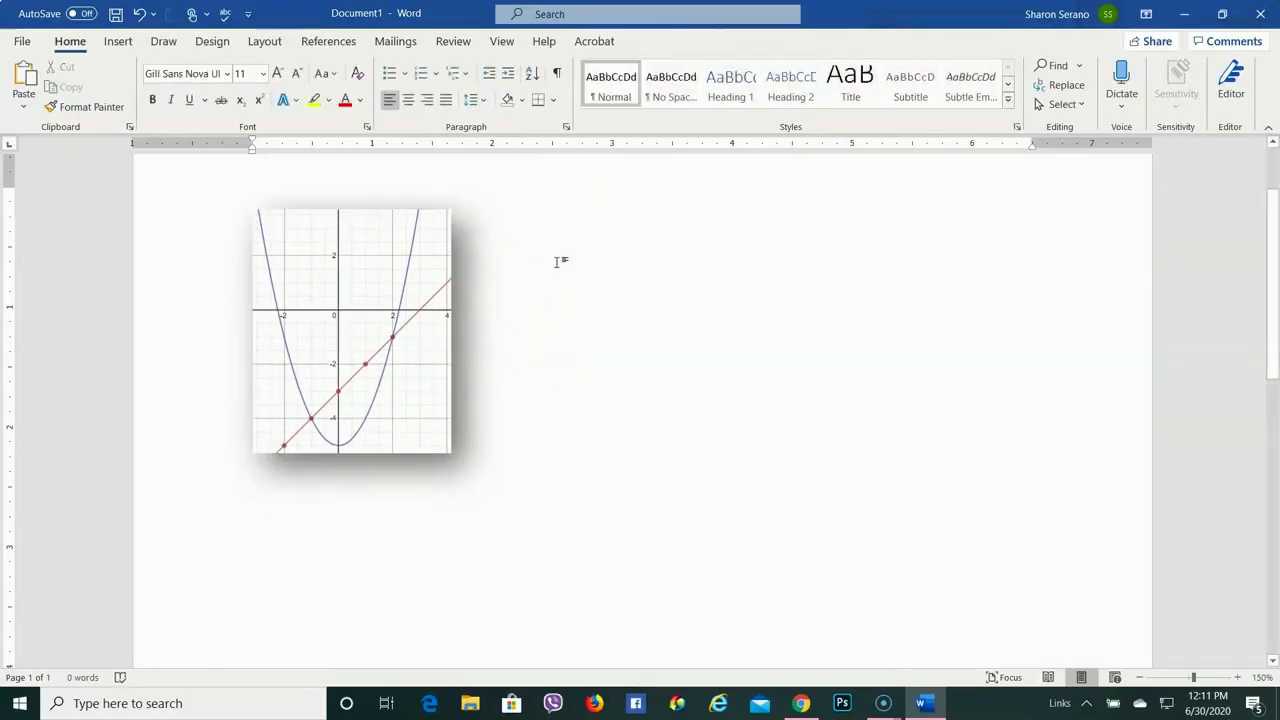
text(The)
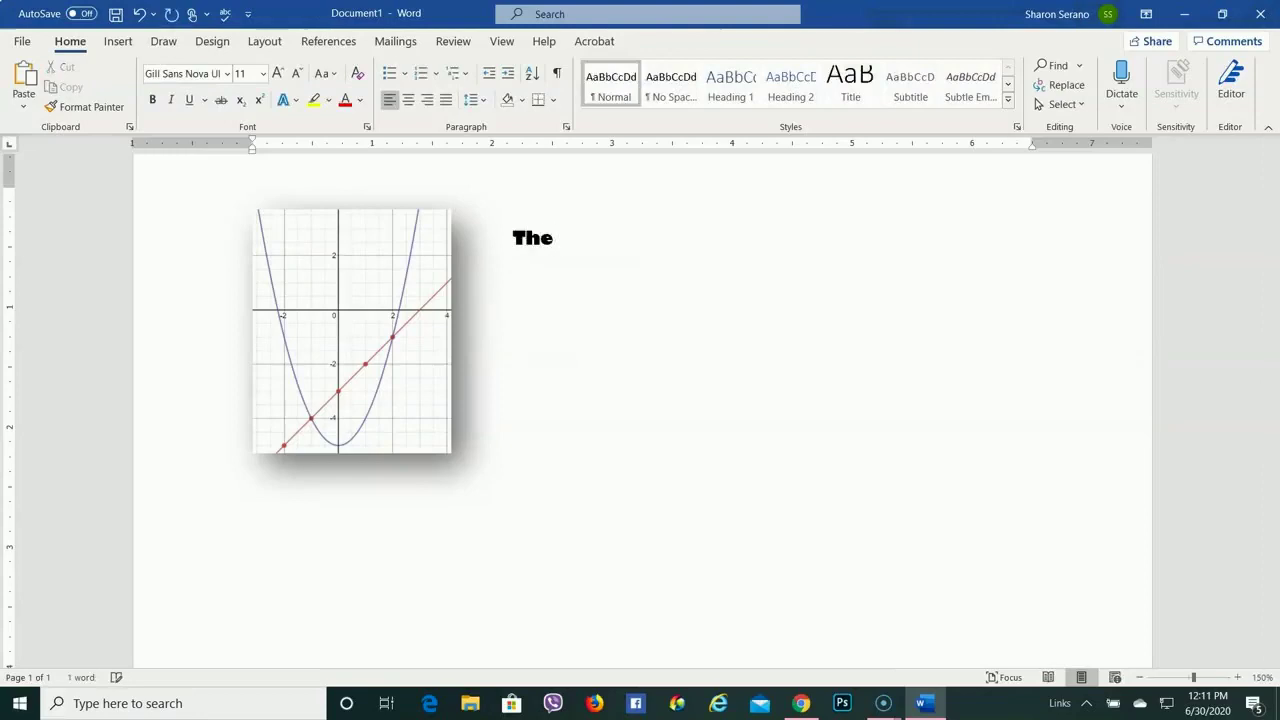
drag(522, 243, 603, 243)
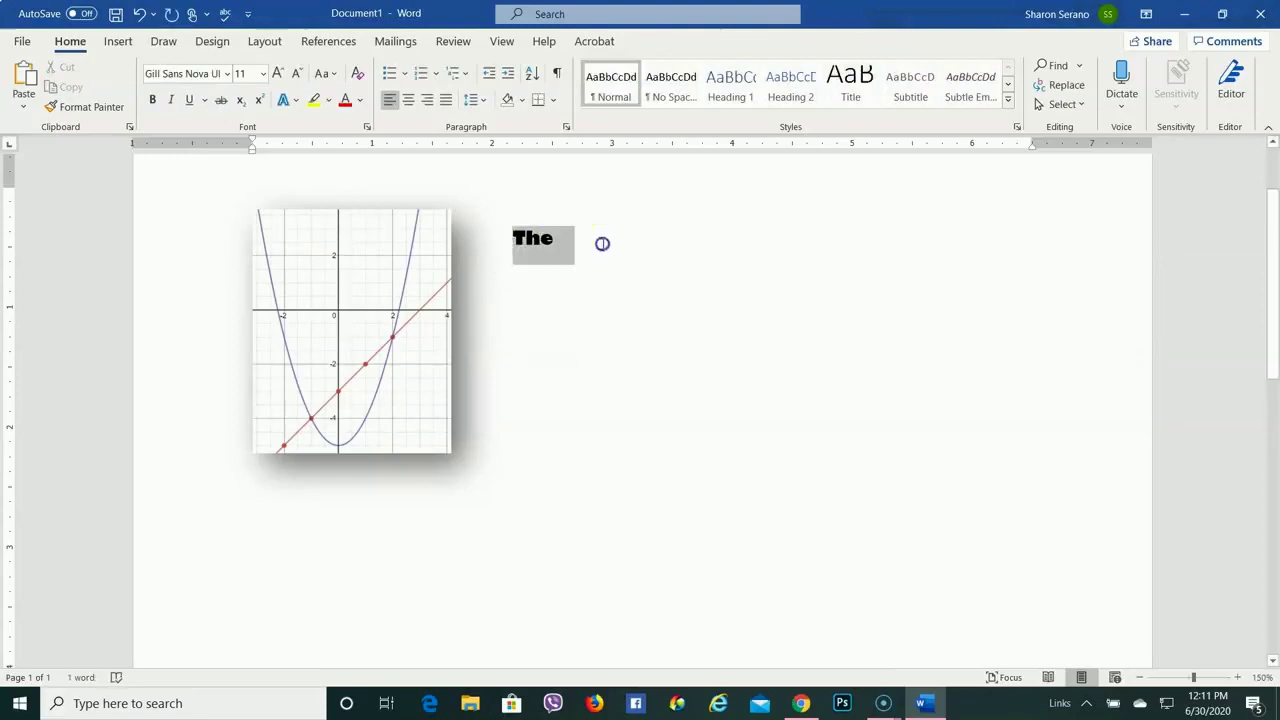
click(227, 73)
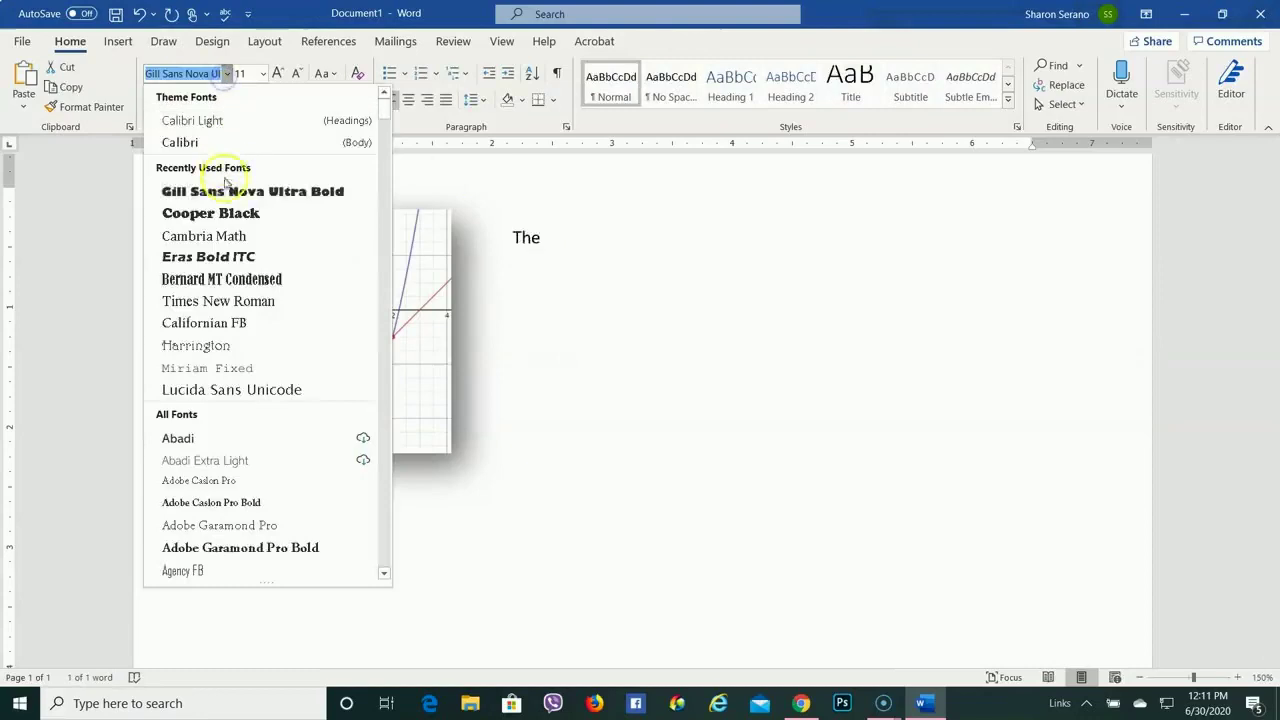
click(224, 218)
- Complete 'The solutions to' and add the equation y = x - 3 on the next line
click(600, 243)
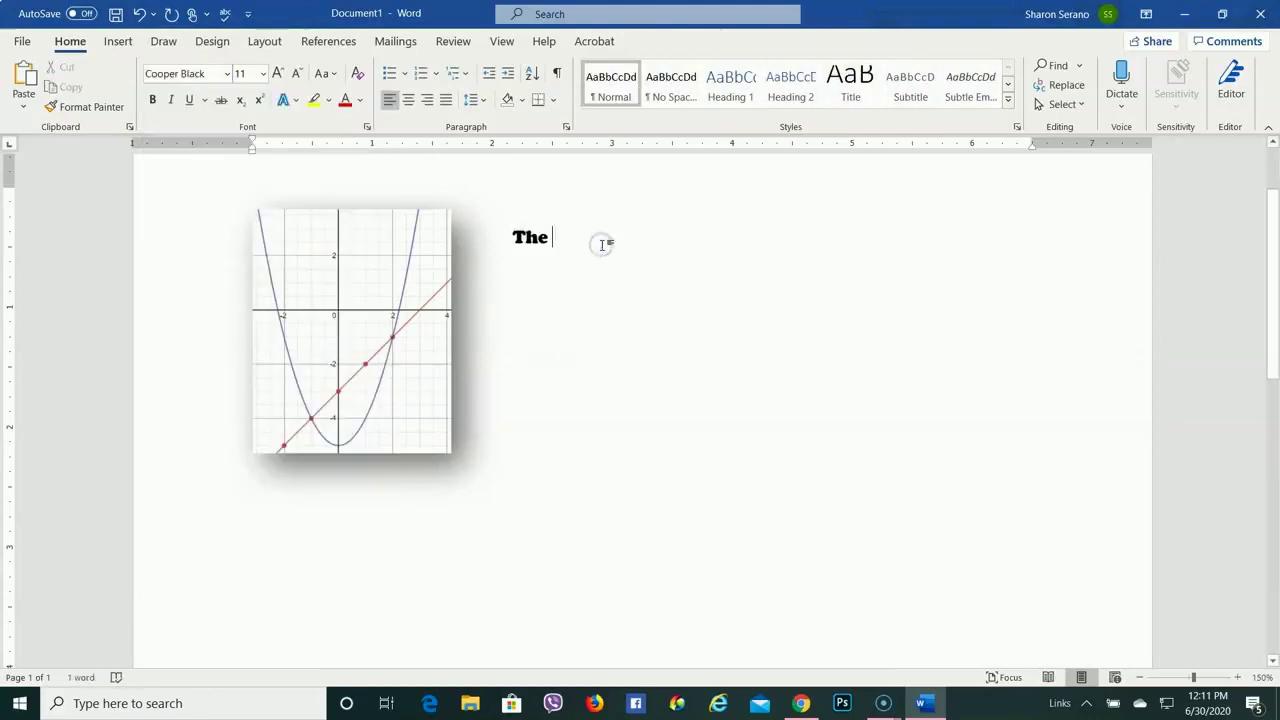
text(solutions )
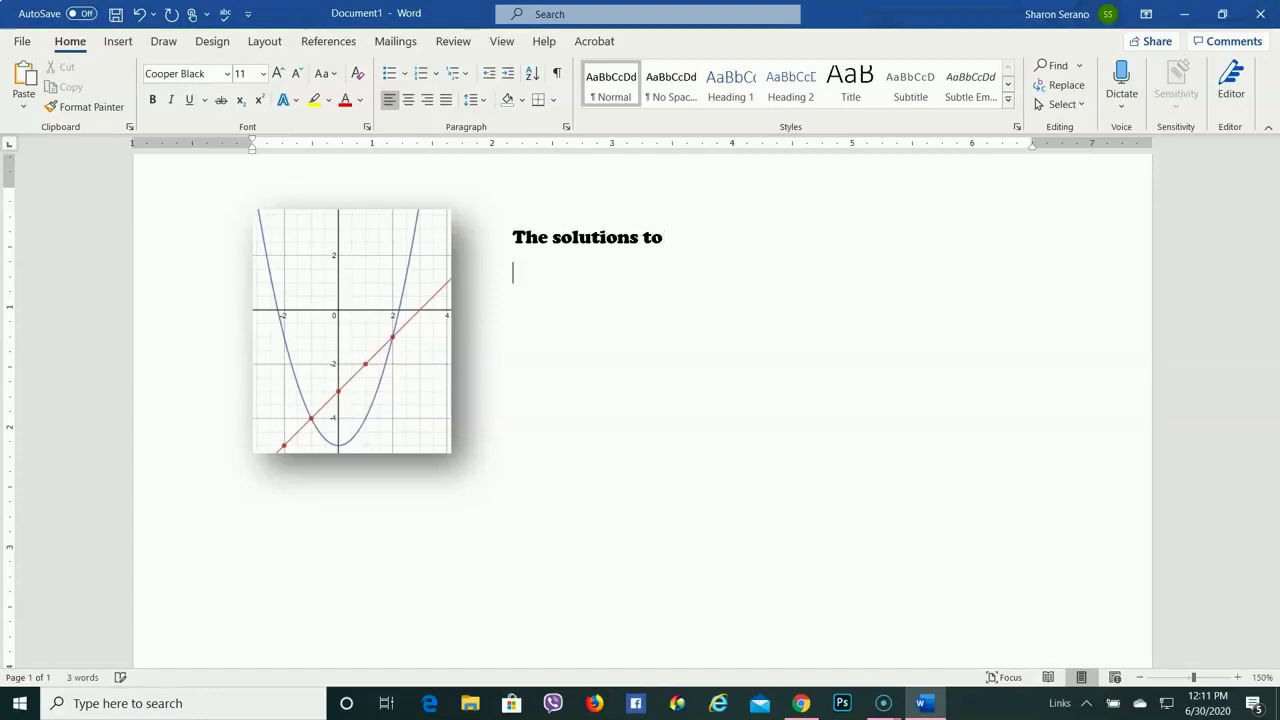
text(to)
key(Return)
text(y = x - 3)
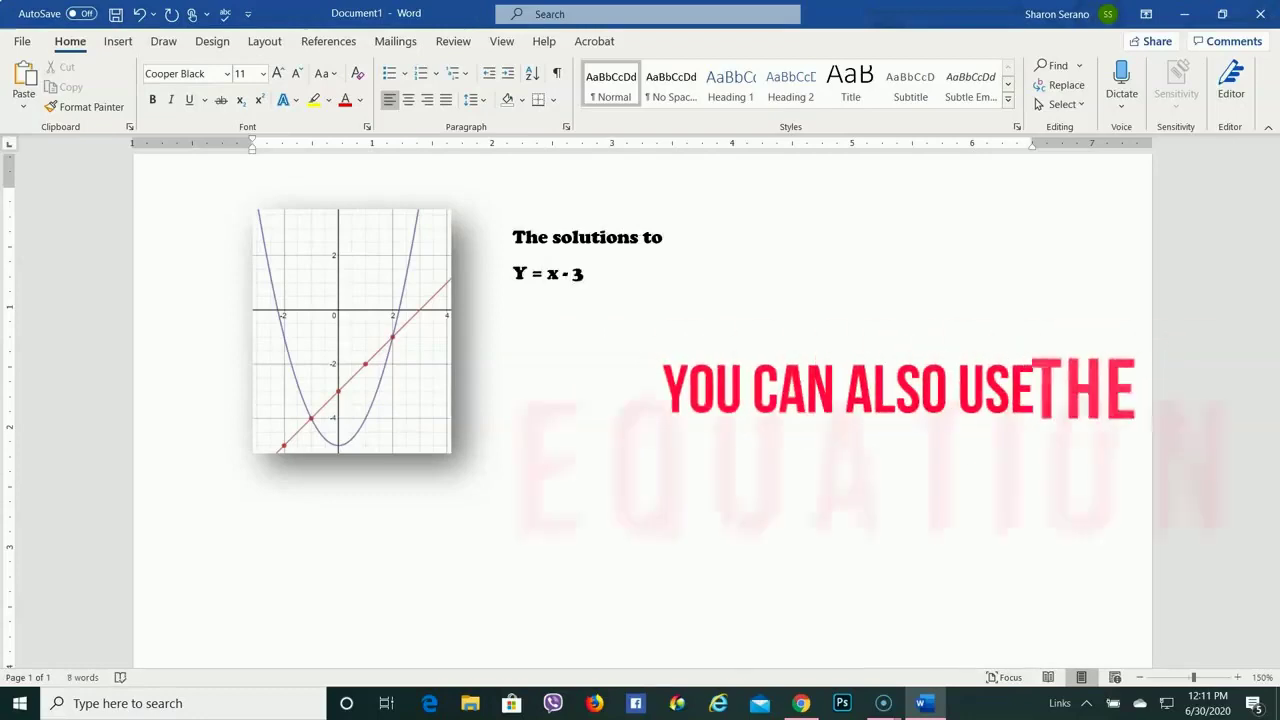
key(Return)
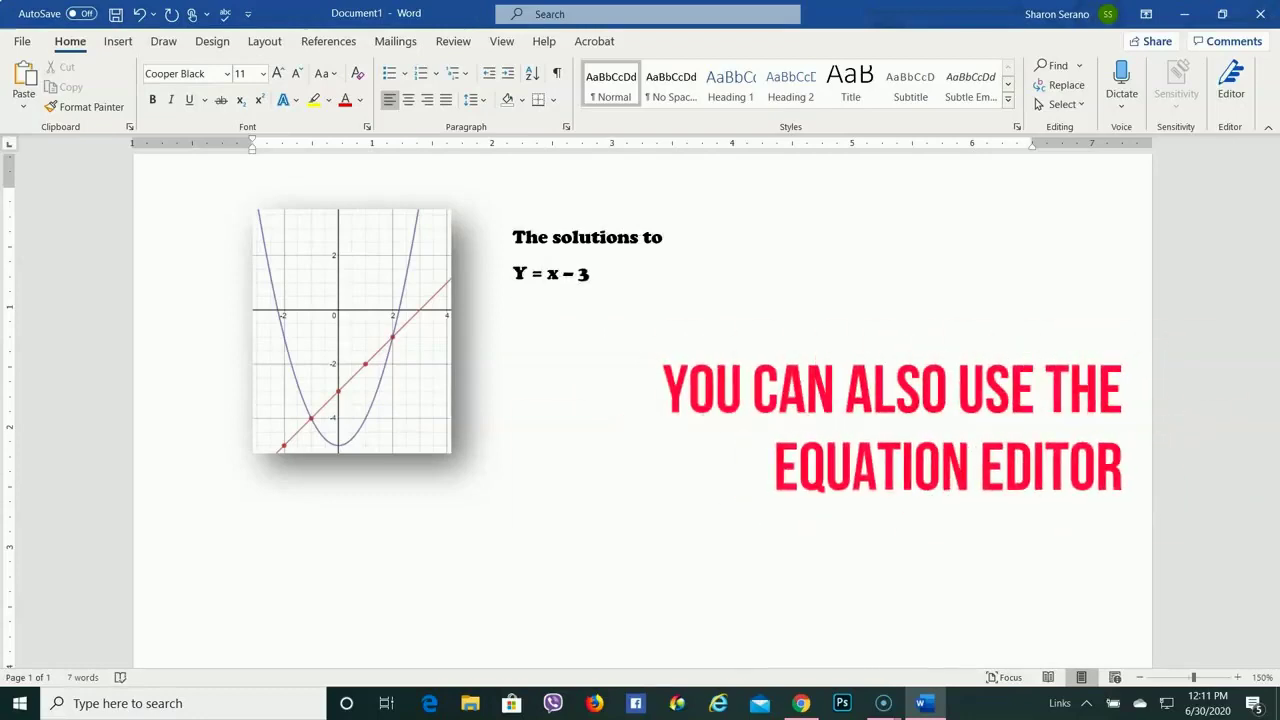
text(y = x)
- Enter the second equation as y = x² - 5 with a superscript 2, and lowercase both leading y's
click(261, 99)
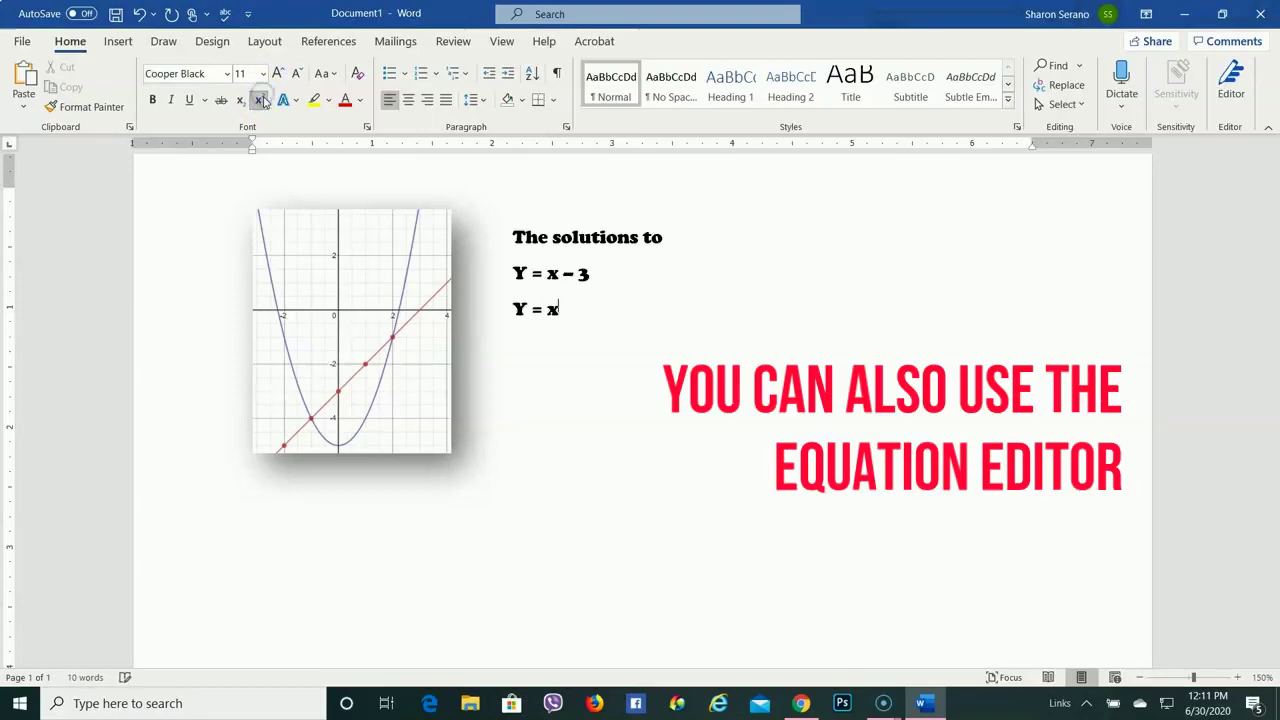
text(2 -5)
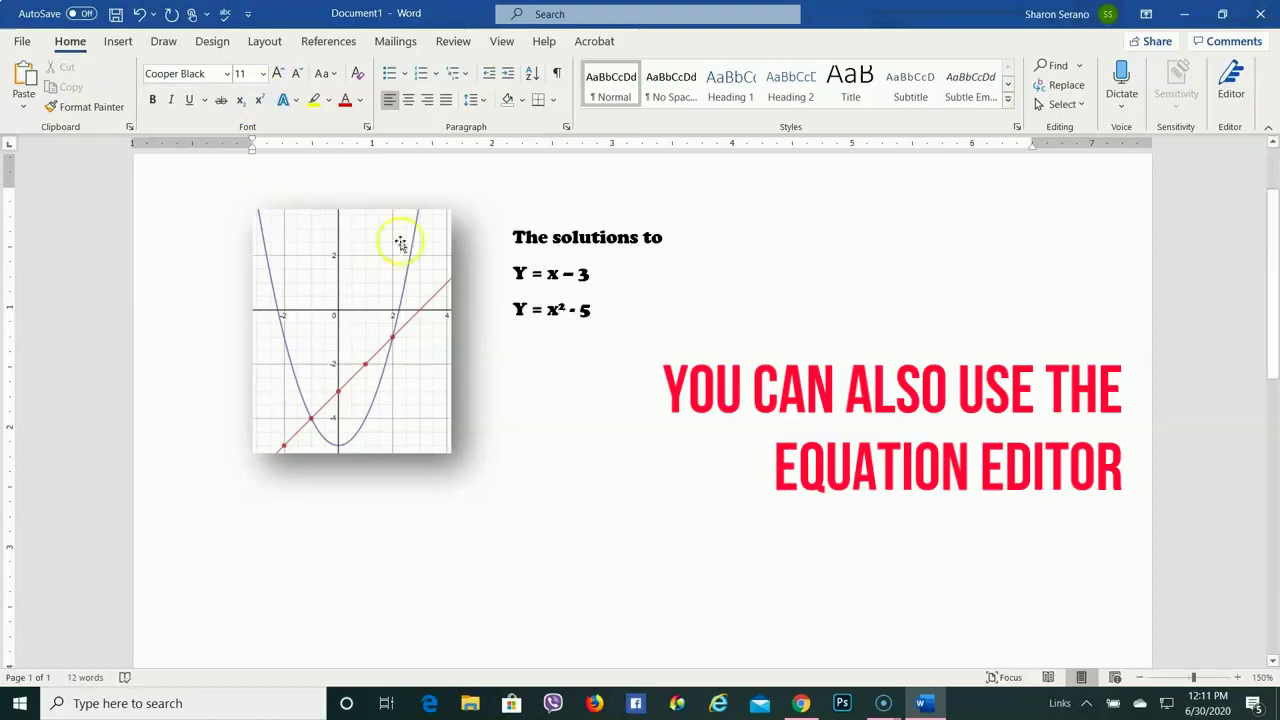
double_click(516, 273)
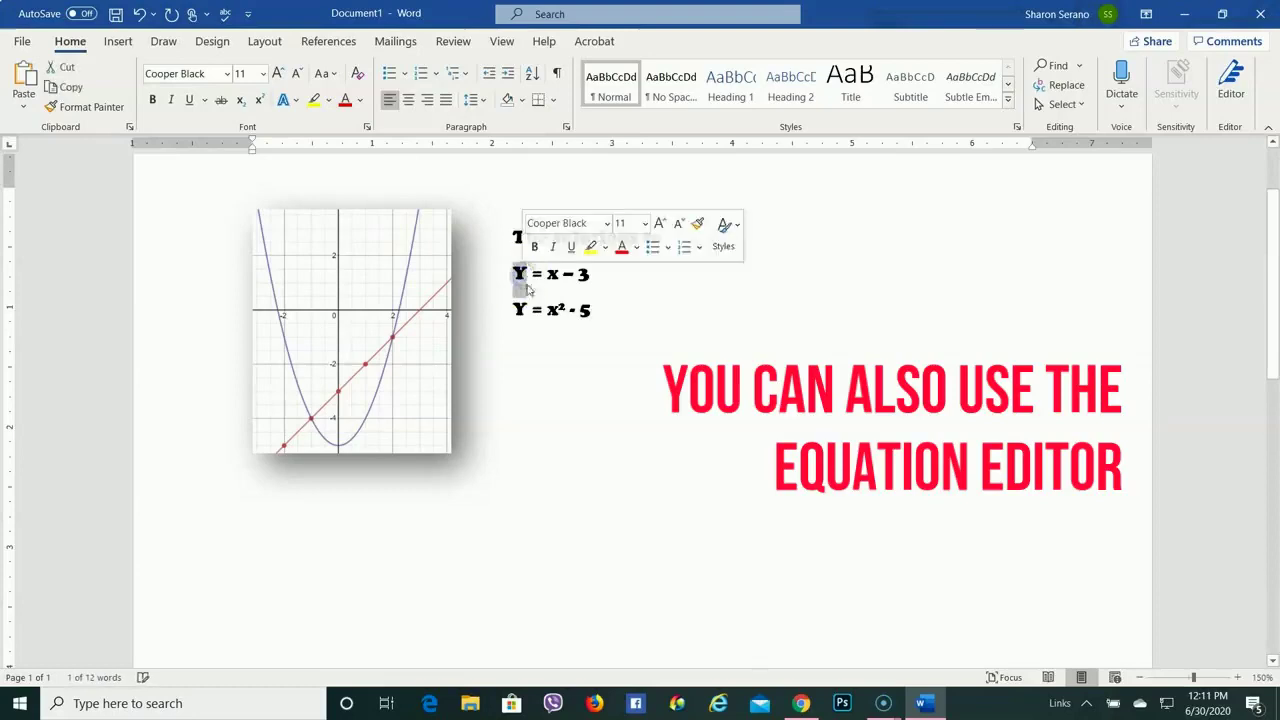
text(y)
double_click(519, 309)
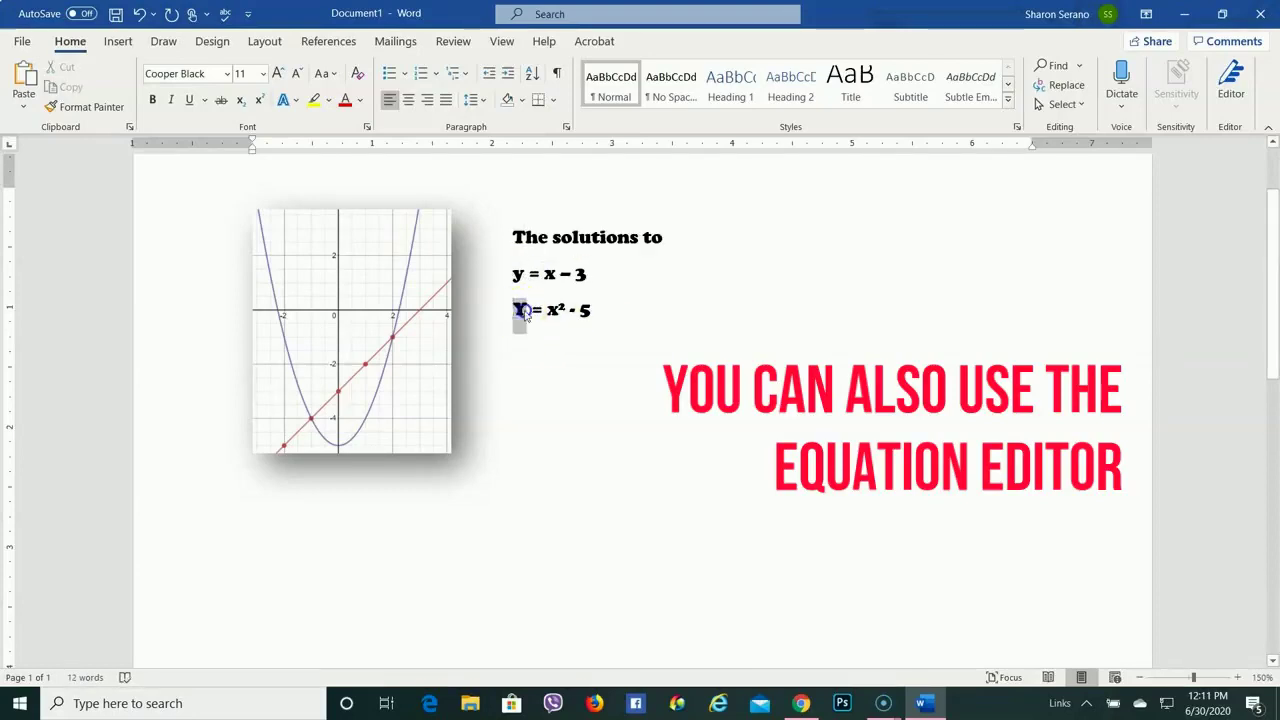
text(y)
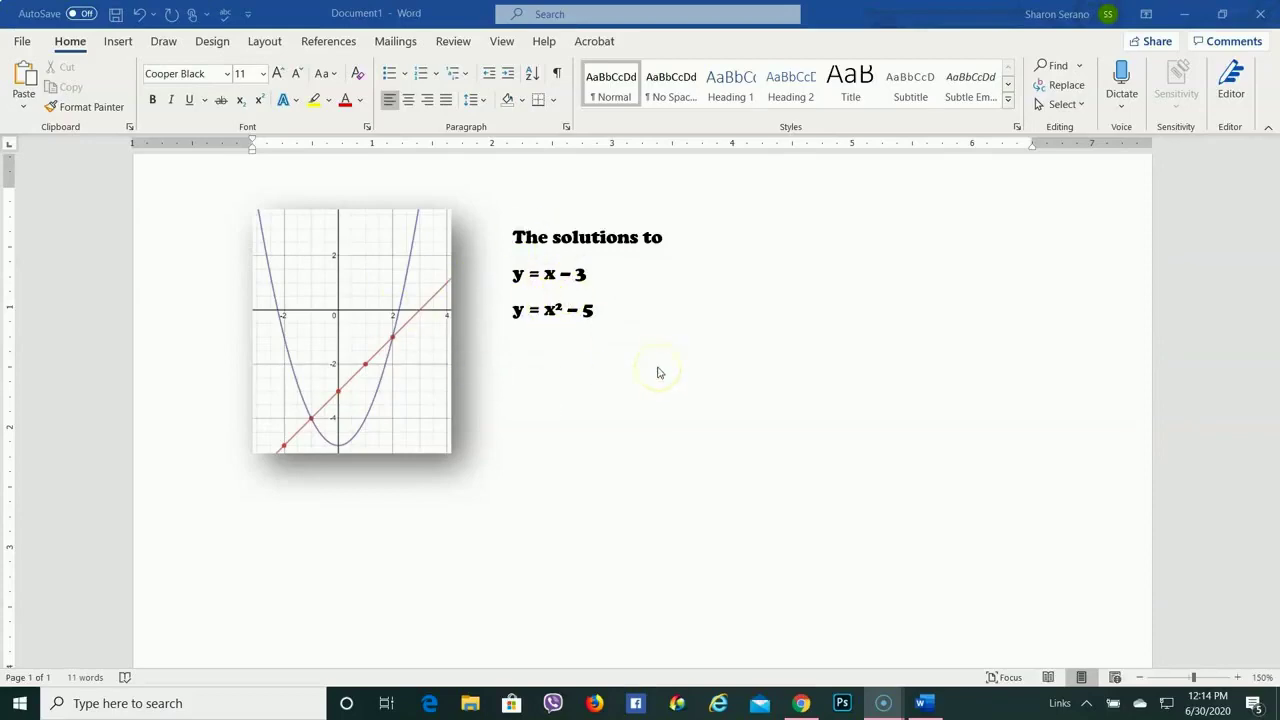
- Join the two equations onto consecutive lines using a line break instead of a paragraph break
click(588, 274)
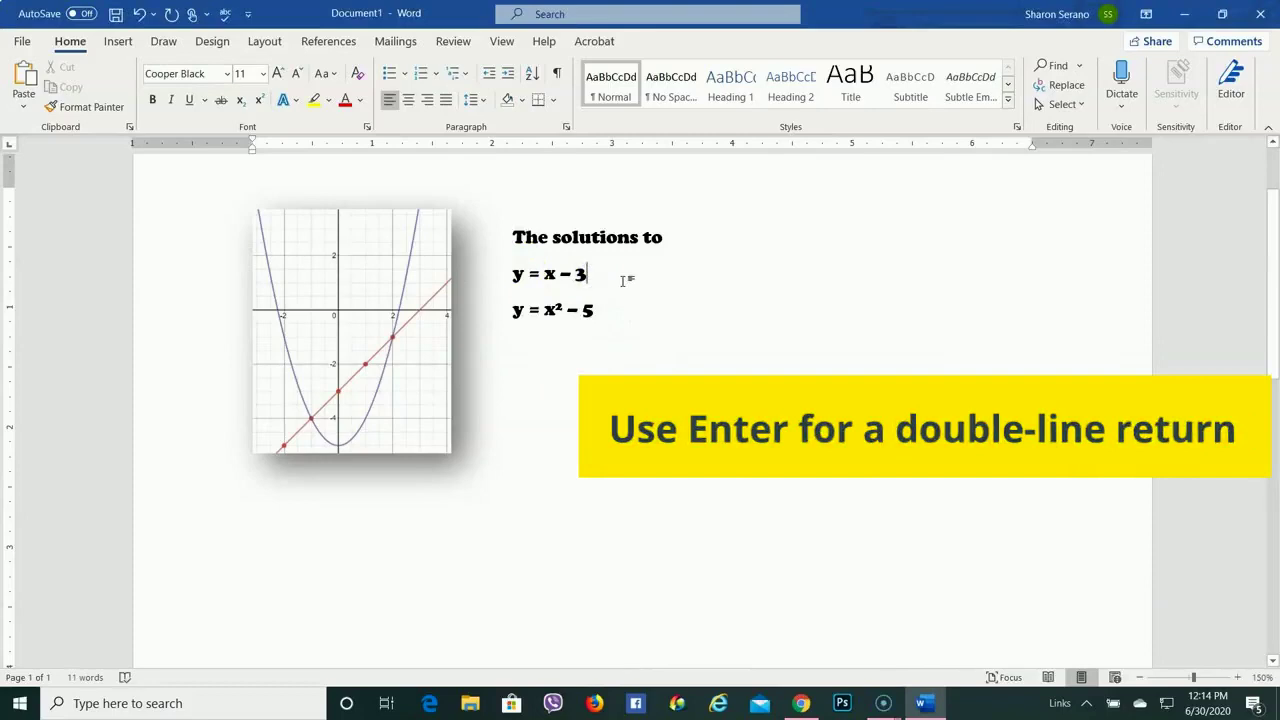
key(Delete)
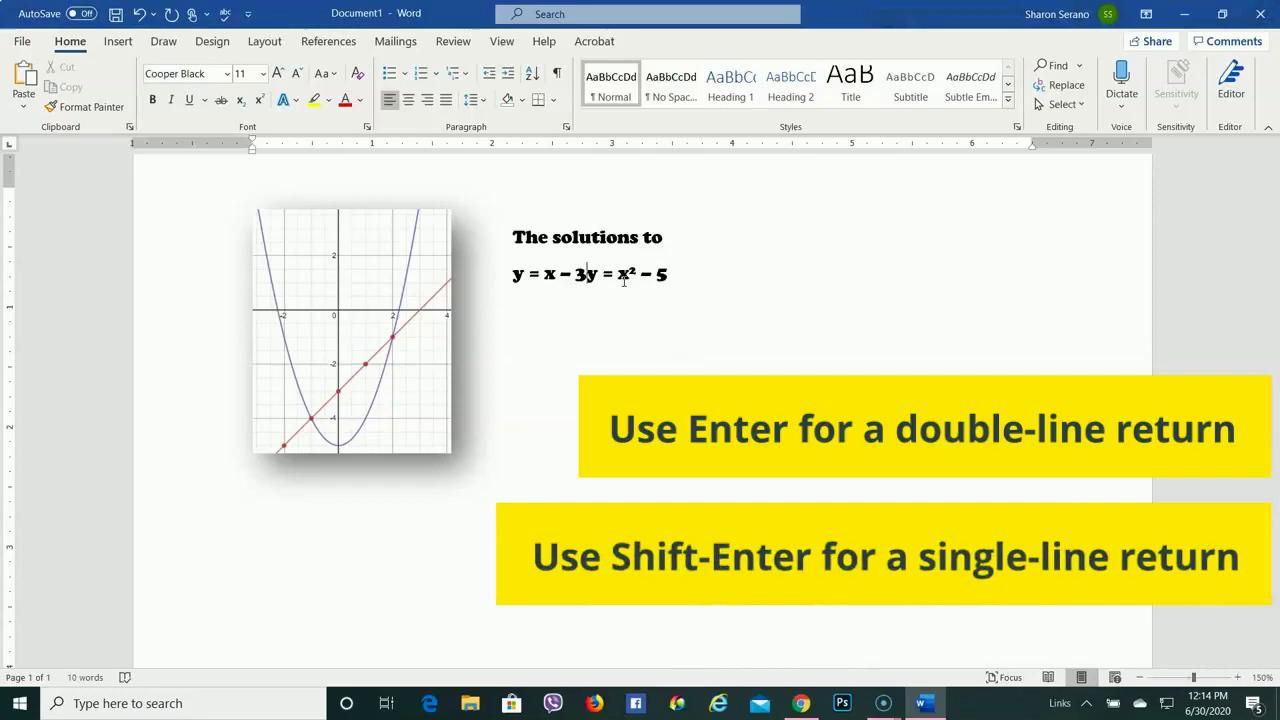
key(shift+Return)
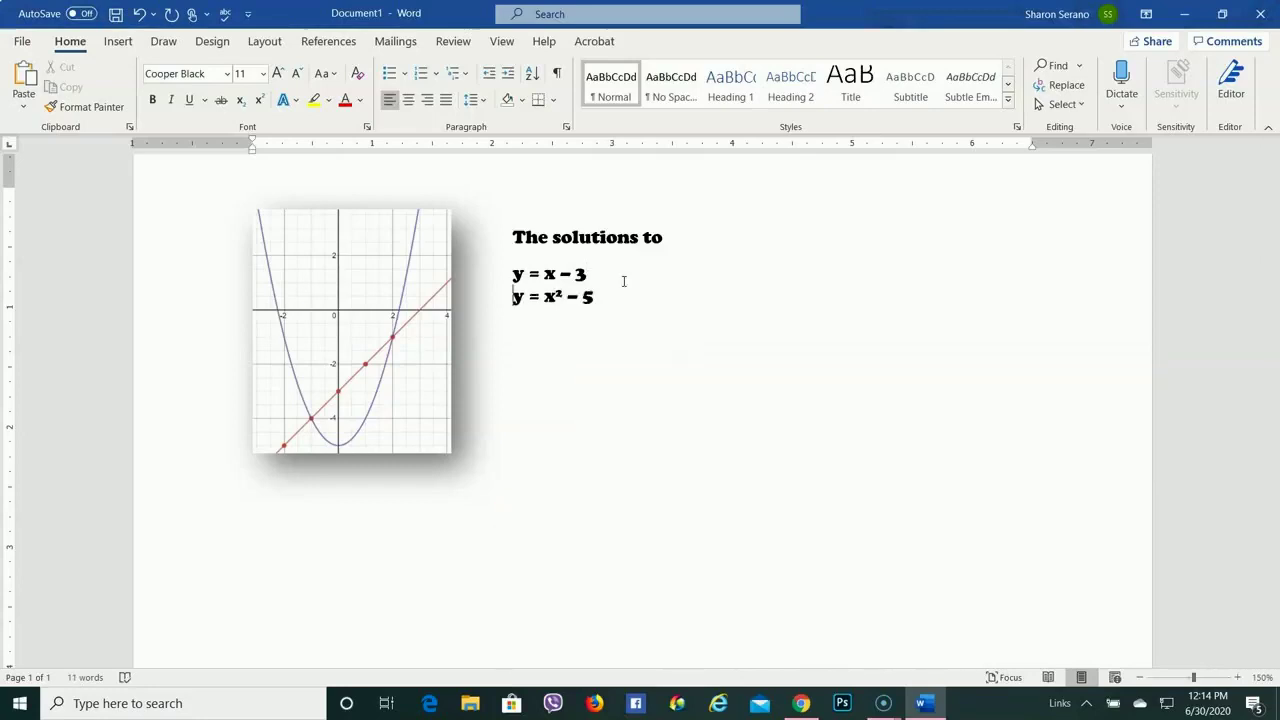
- Type 'are (2, -1) and (-1, -4)' below the equations
click(594, 306)
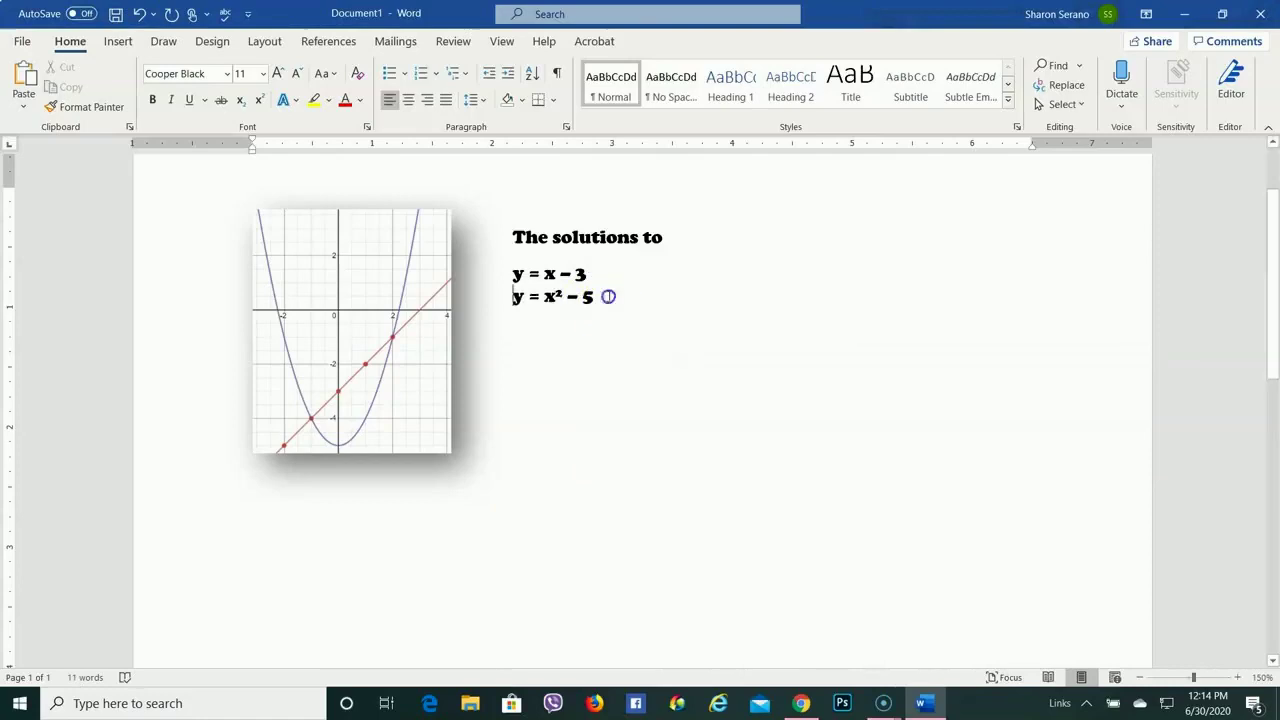
click(684, 312)
text(are ()
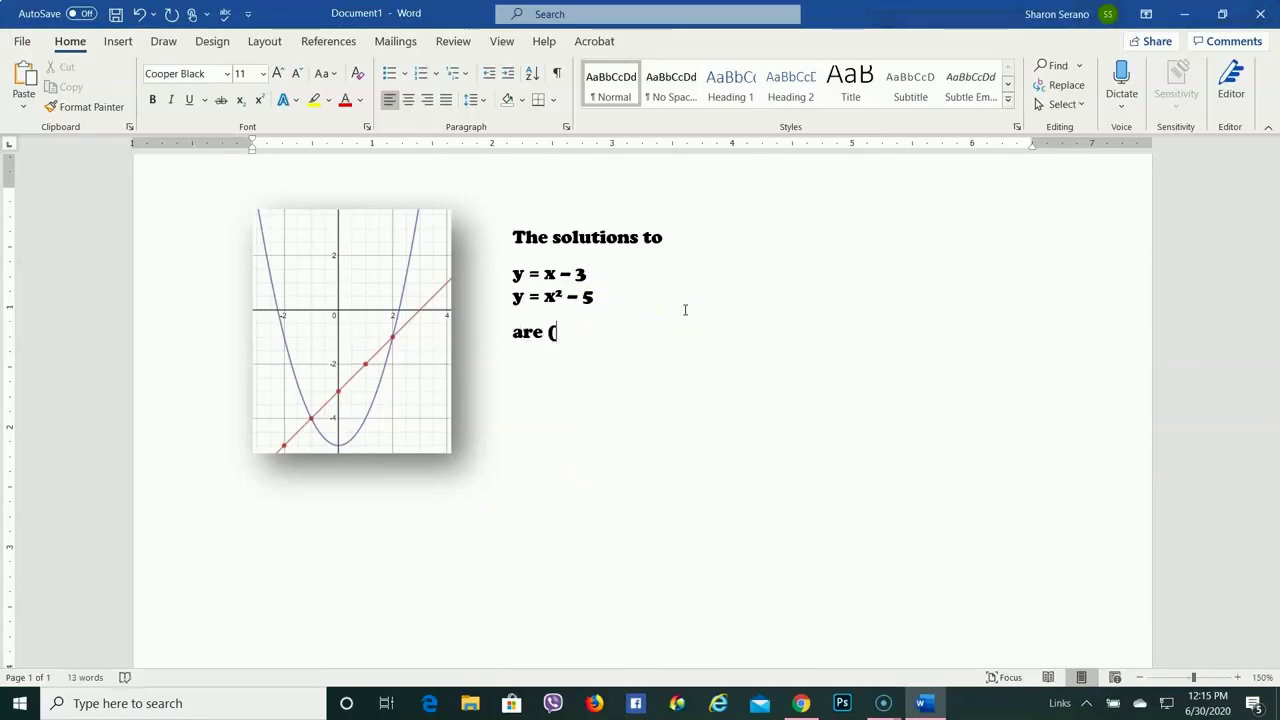
text(2, -1)
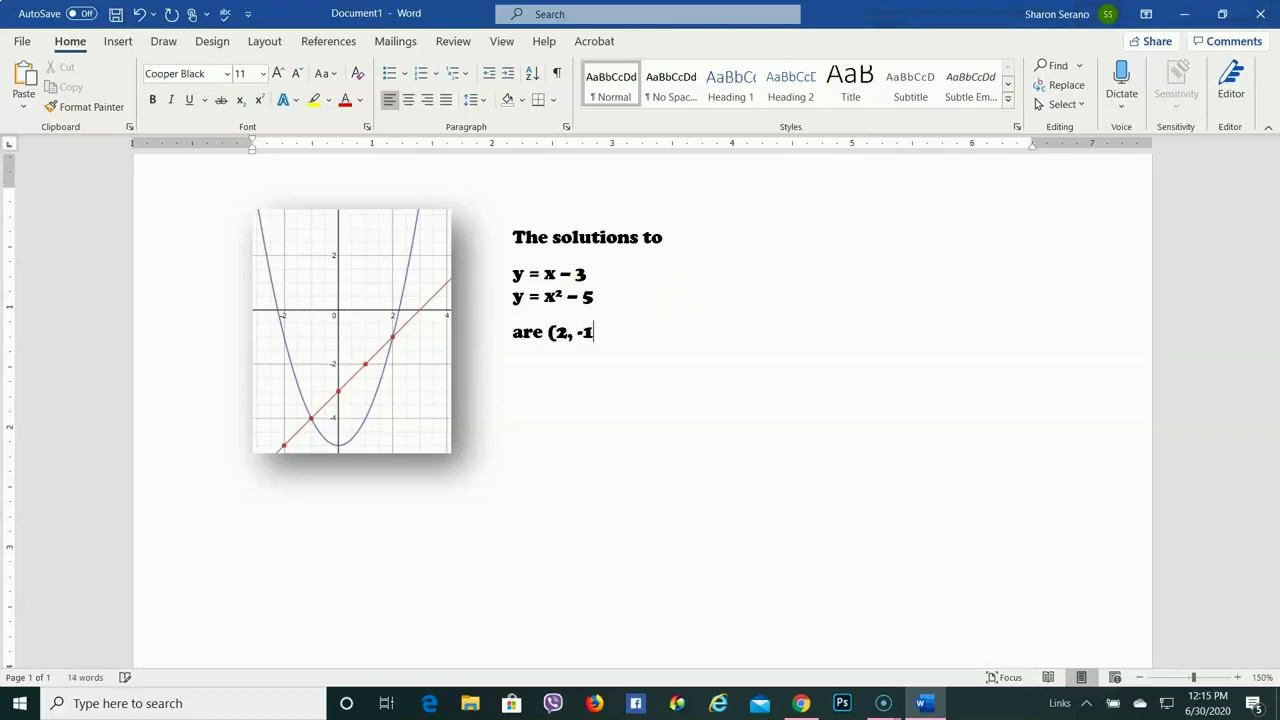
text() and (-1,)
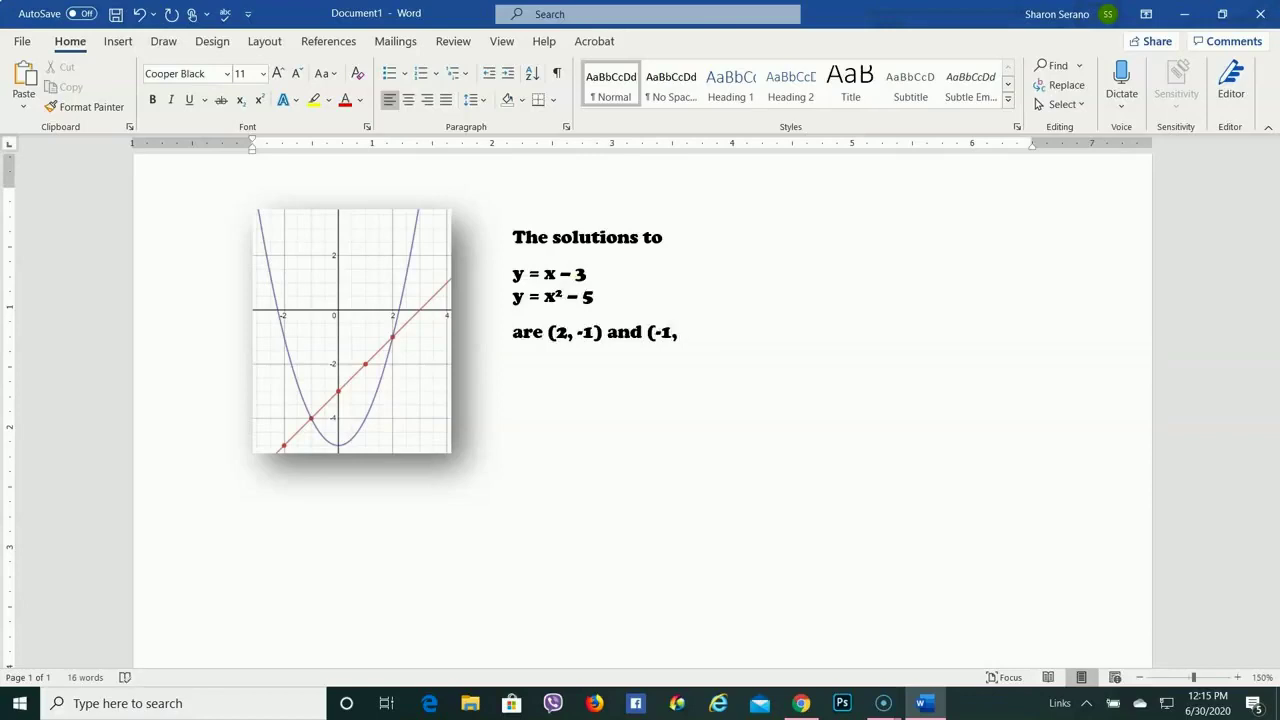
text( -4))
click(611, 479)
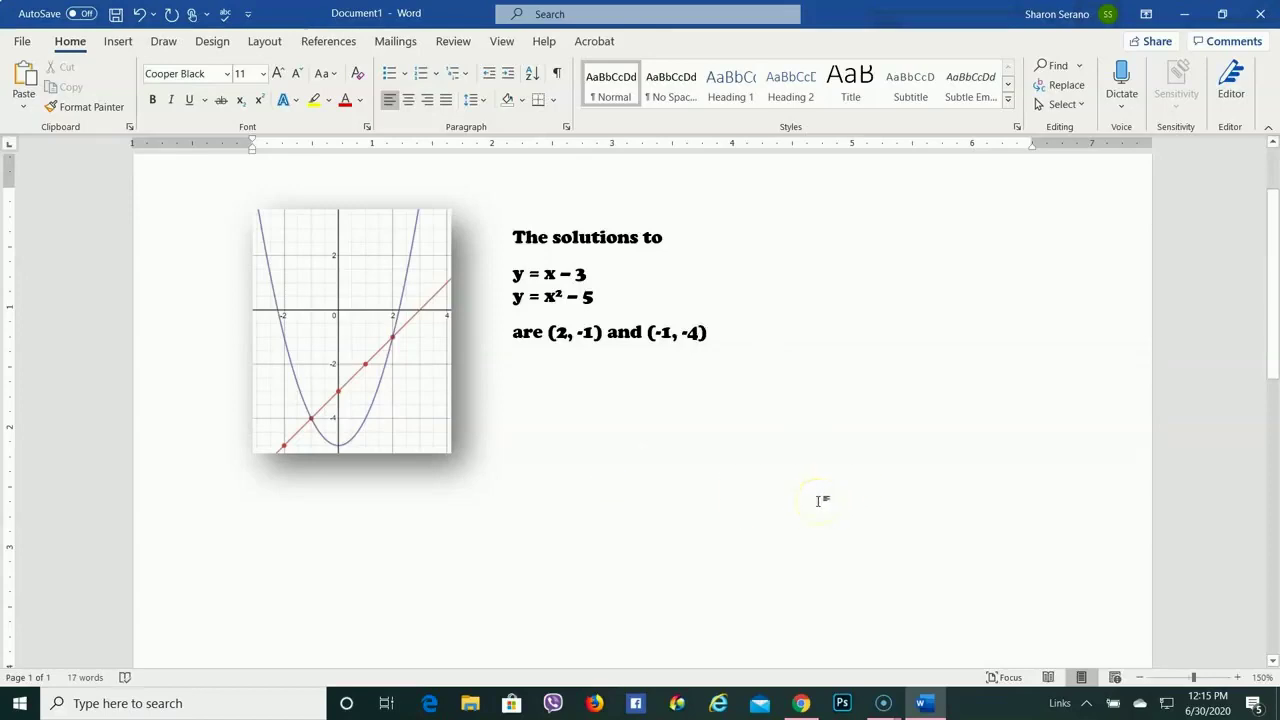